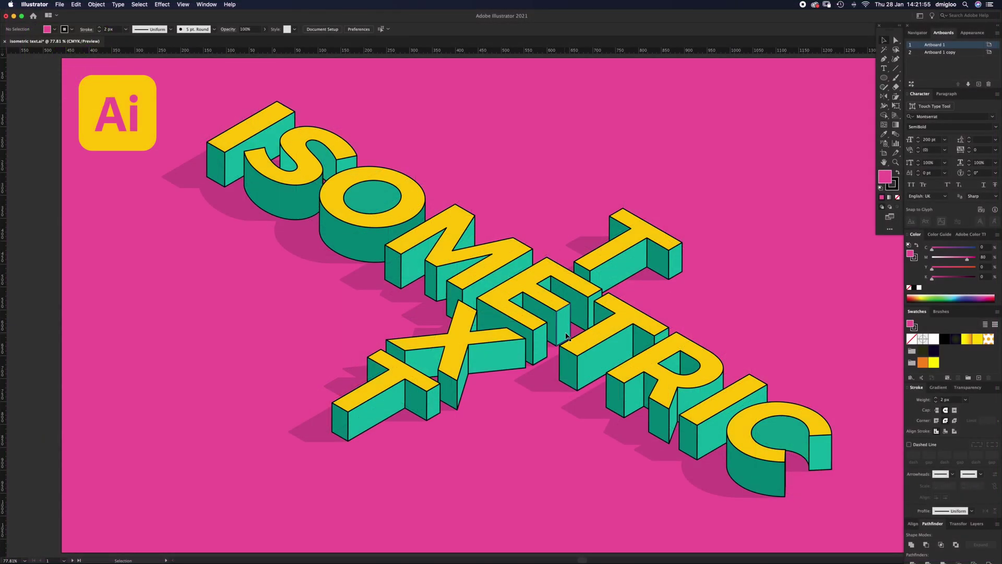
Bring the CMYK palette artboard into view and select its five colour squares.
{"action": "scroll", "coordinate": [567, 336], "scroll_direction": "right", "scroll_amount": 5}
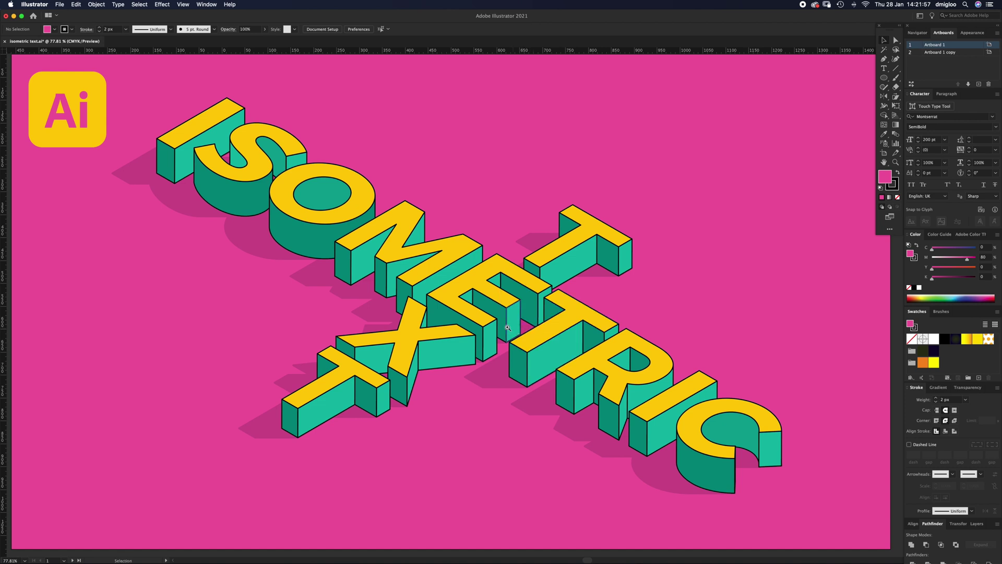
{"action": "left_click", "coordinate": [466, 284], "text": "alt"}
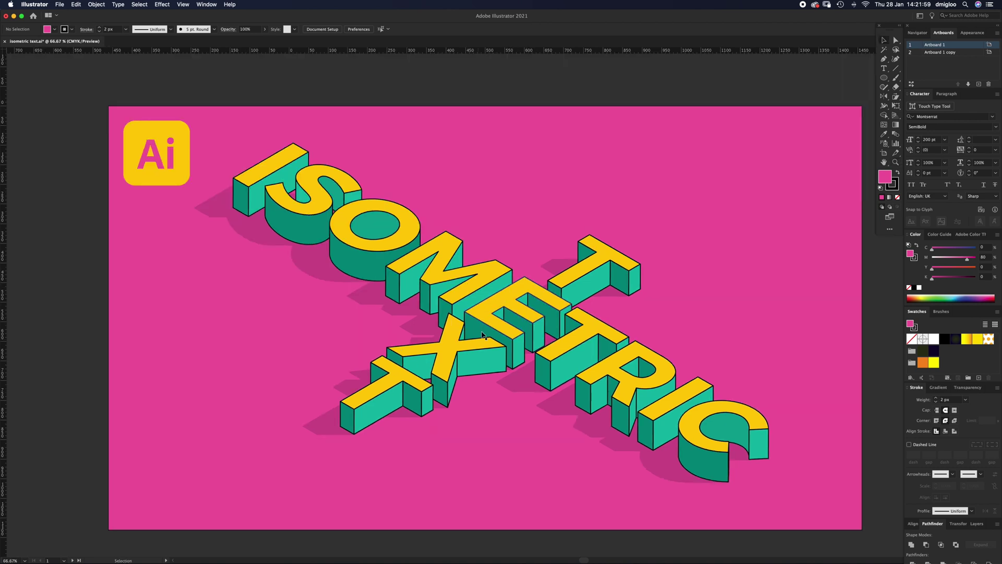
{"action": "left_click_drag", "start_coordinate": [730, 353], "coordinate": [275, 368]}
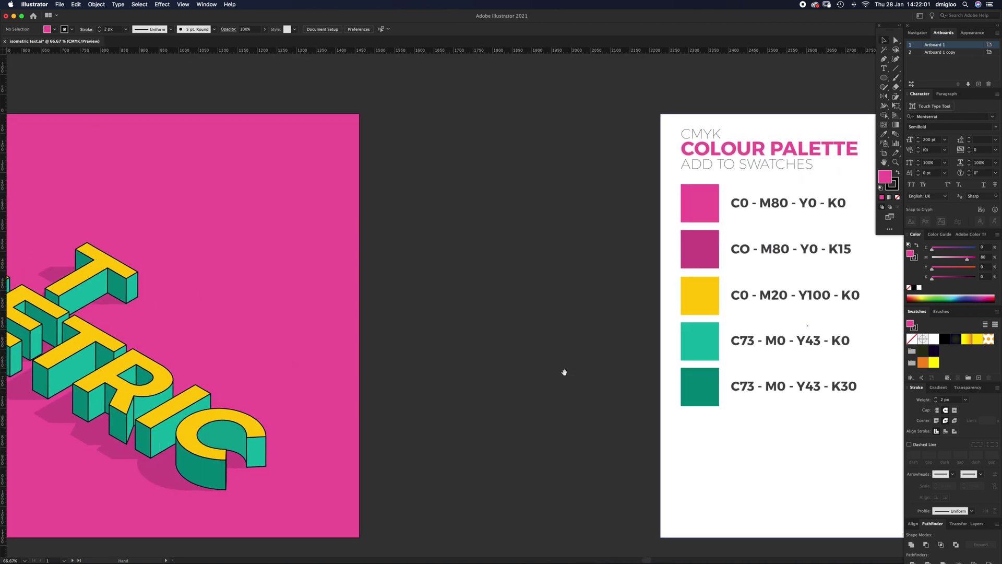
{"action": "left_click_drag", "start_coordinate": [564, 371], "coordinate": [459, 352]}
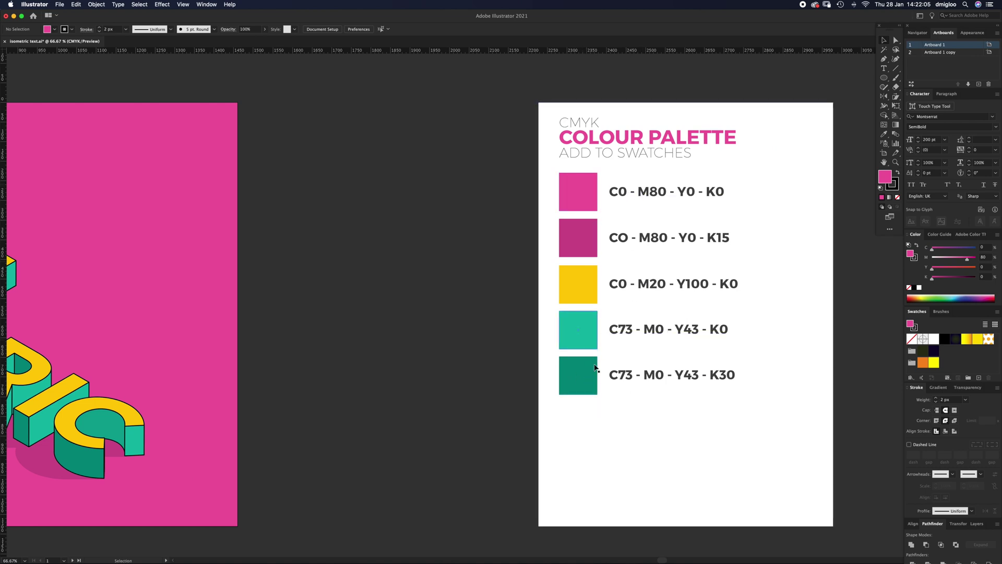
{"action": "left_click", "coordinate": [551, 186]}
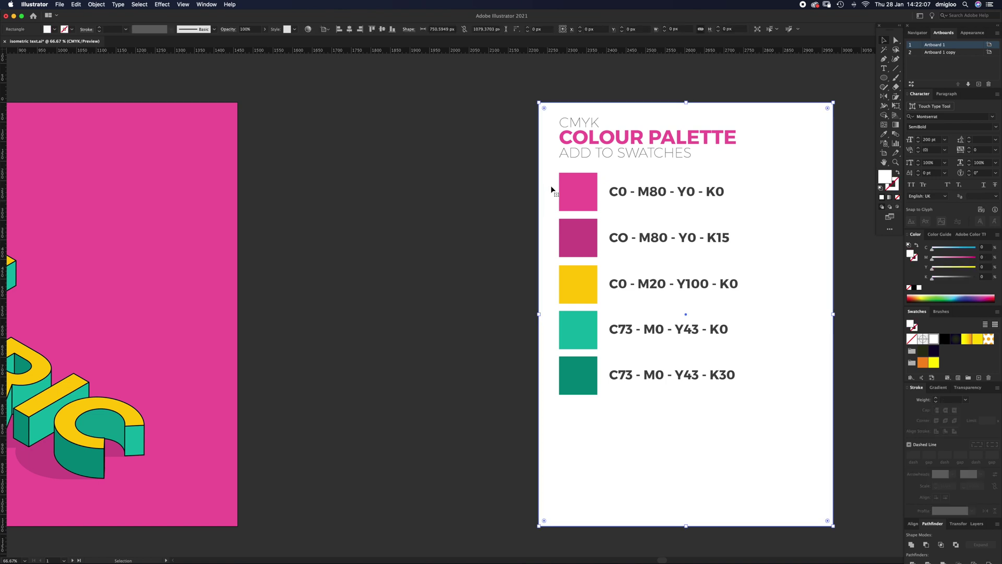
{"action": "left_click", "coordinate": [516, 214]}
{"action": "left_click", "coordinate": [542, 211]}
{"action": "left_click", "coordinate": [538, 208]}
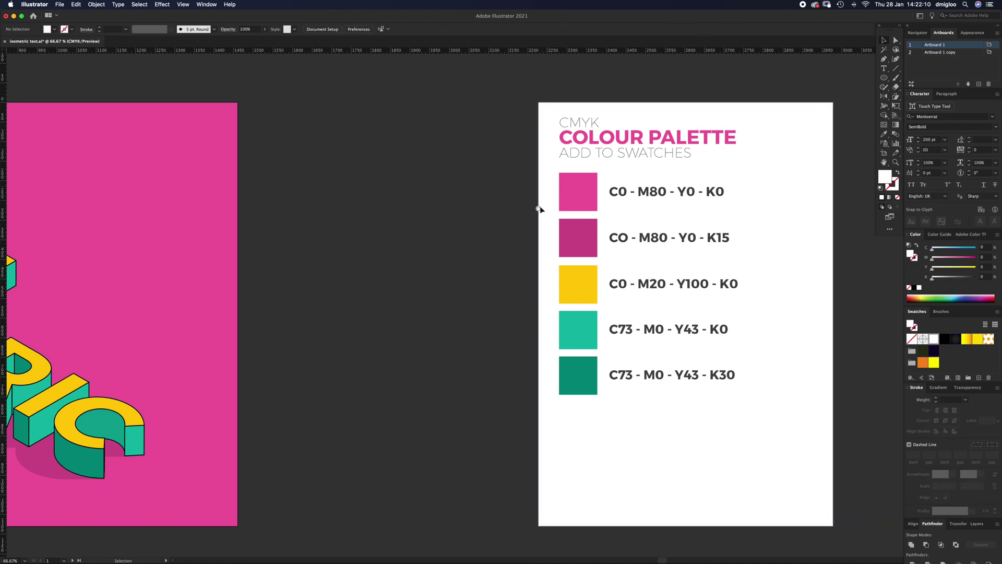
{"action": "left_click", "coordinate": [586, 194]}
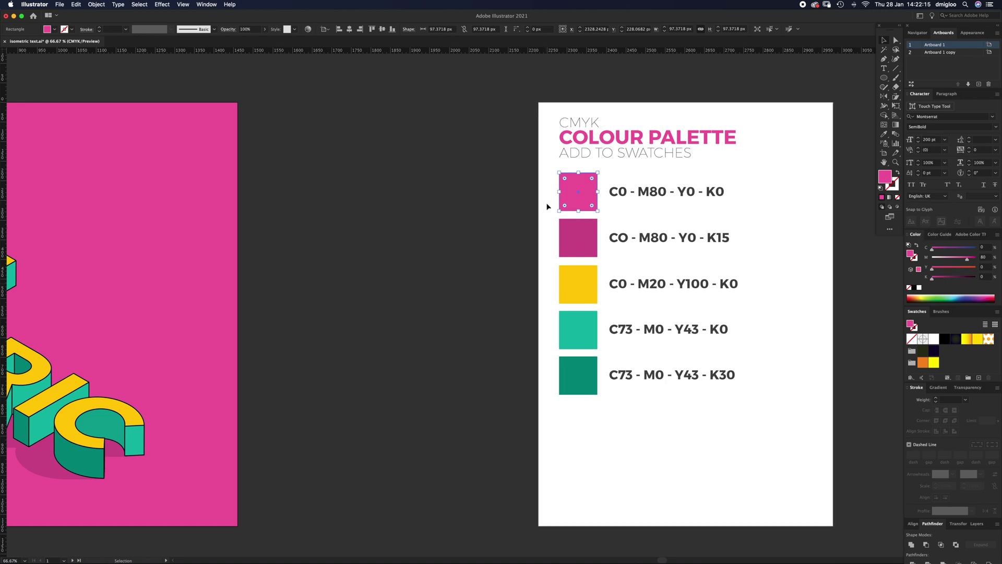
{"action": "left_click_drag", "start_coordinate": [583, 370], "coordinate": [589, 439]}
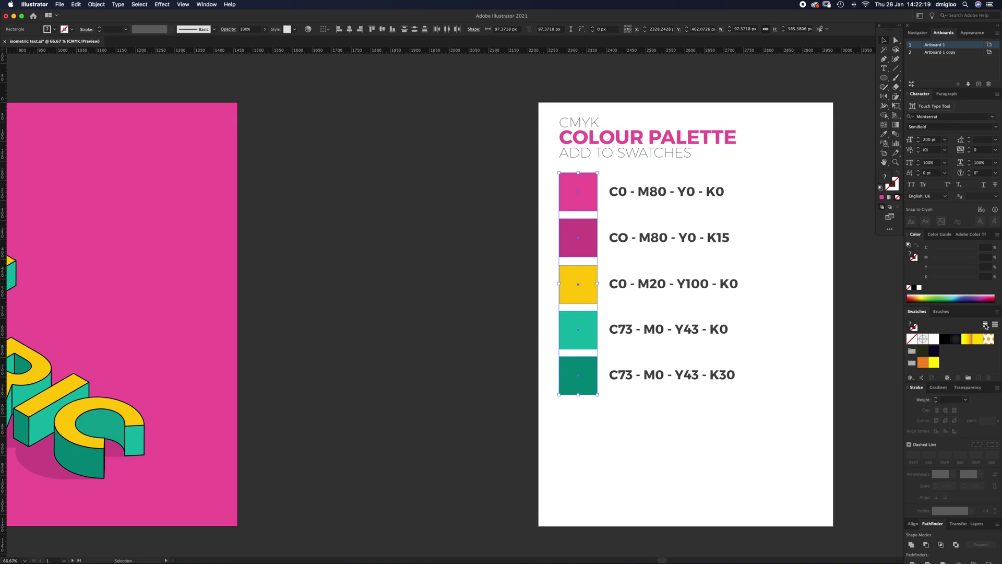
Save the five selected colours as new swatches with Add Selected Colors.
{"action": "left_click", "coordinate": [998, 312]}
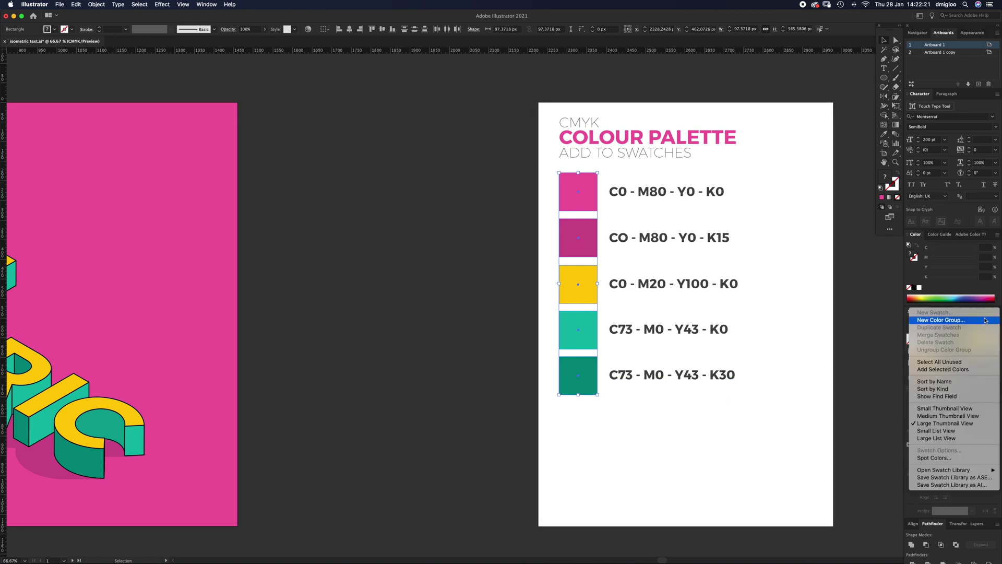
{"action": "left_click", "coordinate": [946, 371]}
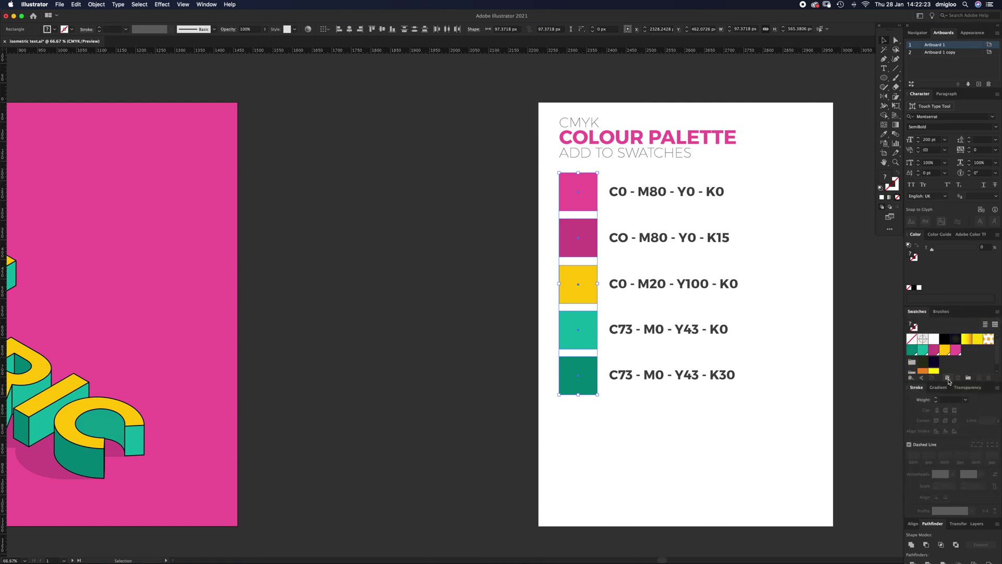
{"action": "left_click", "coordinate": [653, 430]}
{"action": "left_click_drag", "start_coordinate": [187, 315], "coordinate": [652, 340]}
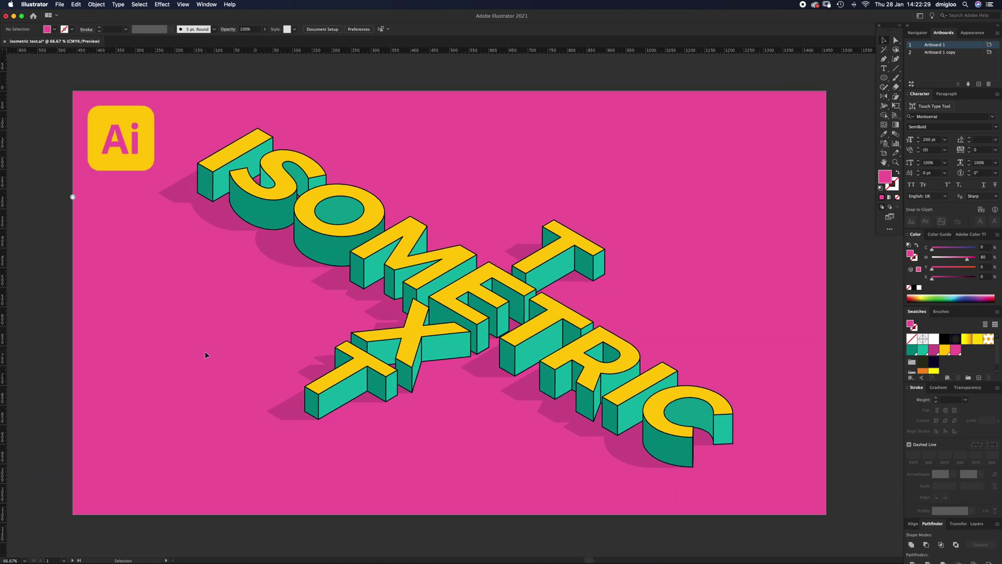
{"action": "left_click_drag", "start_coordinate": [885, 78], "coordinate": [919, 78]}
{"action": "left_click_drag", "start_coordinate": [73, 91], "coordinate": [826, 515]}
{"action": "key", "text": "v"}
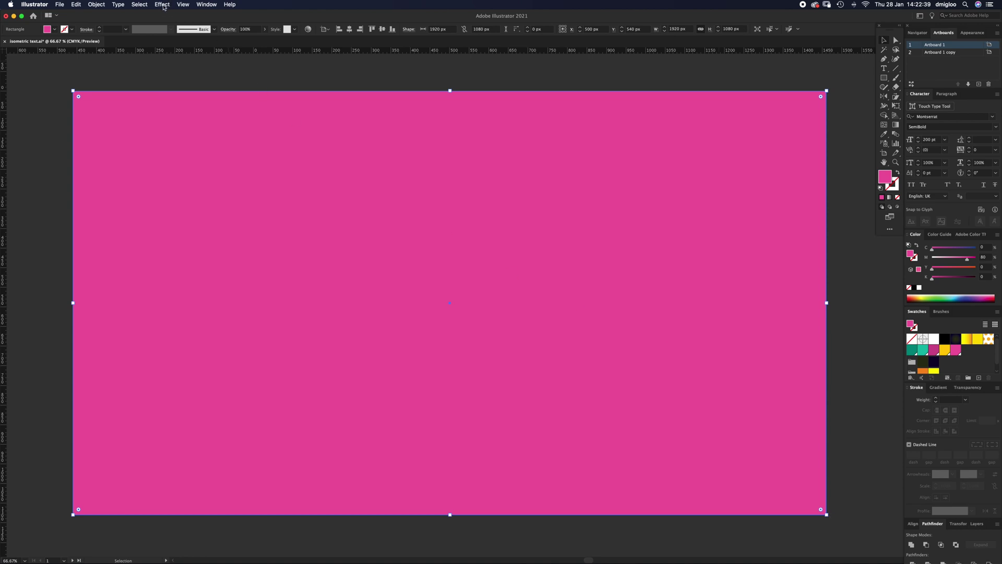
{"action": "left_click", "coordinate": [182, 4]}
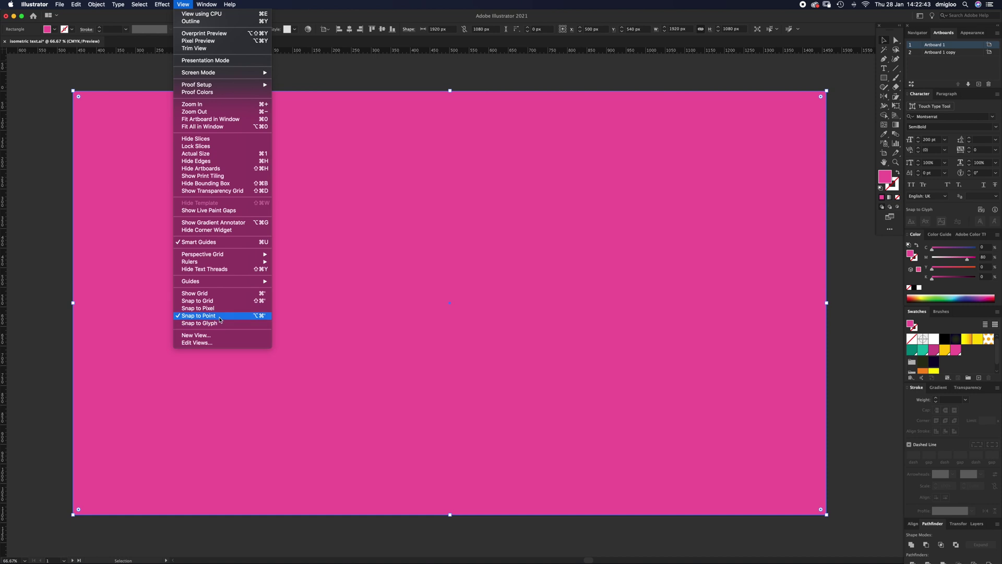
{"action": "left_click", "coordinate": [401, 80]}
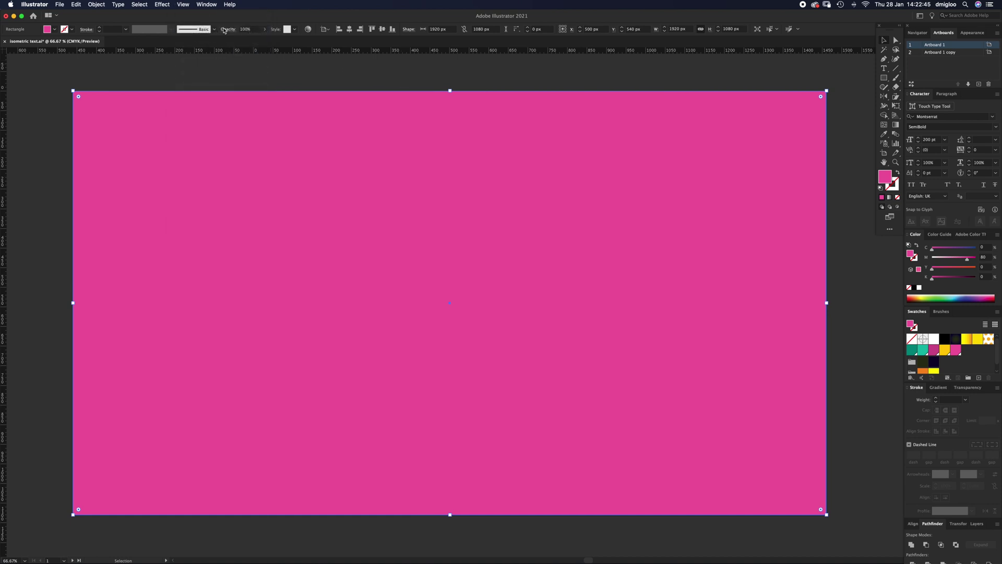
{"action": "left_click", "coordinate": [207, 5]}
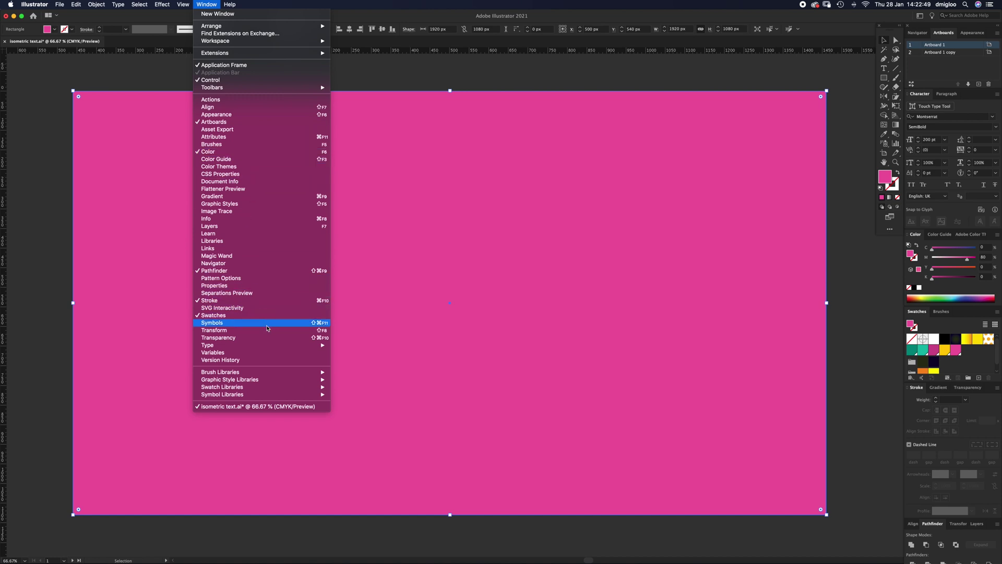
{"action": "left_click", "coordinate": [839, 152]}
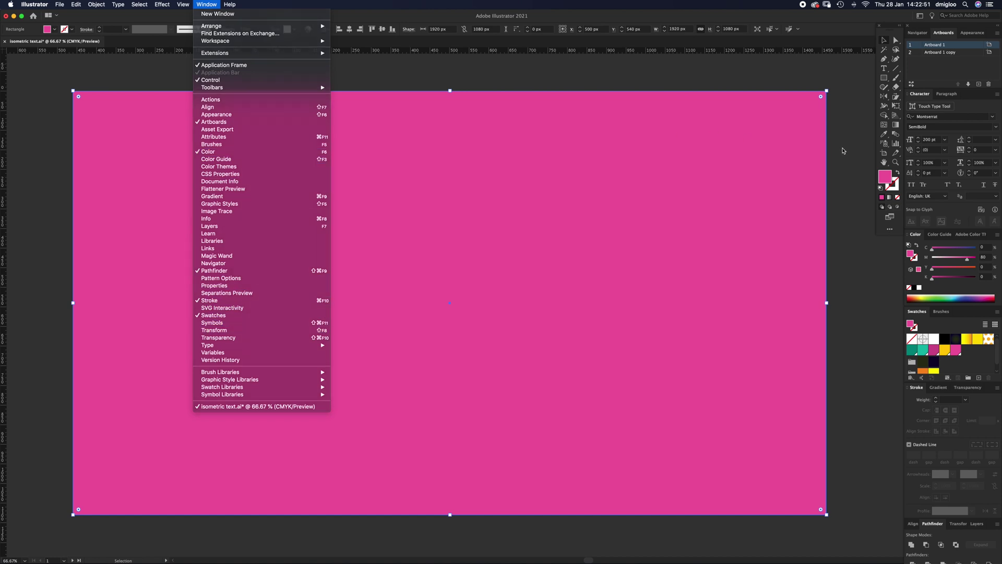
{"action": "key", "text": "Delete"}
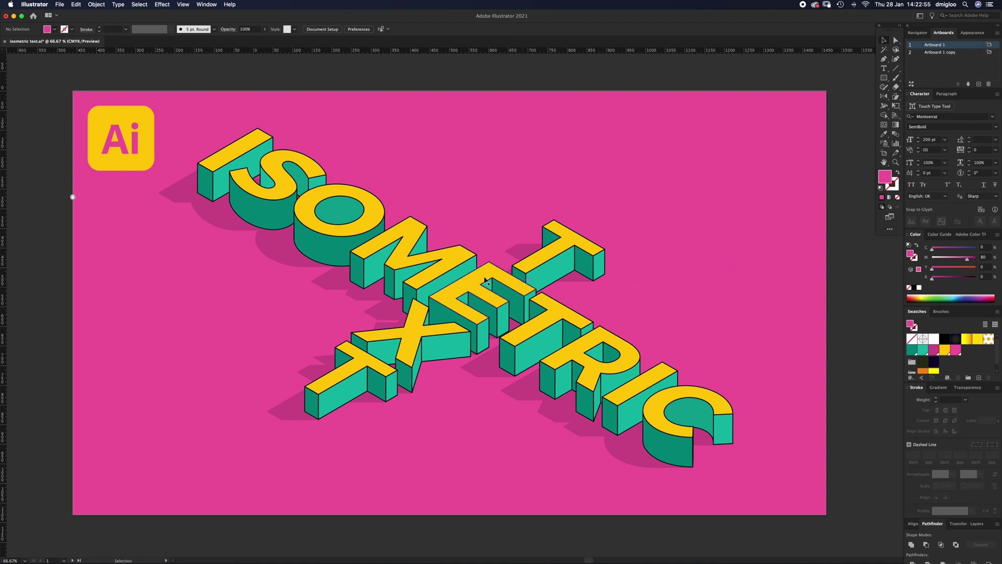
Move the isometric TEXT group off the artboard to the left.
{"action": "left_click", "coordinate": [482, 295]}
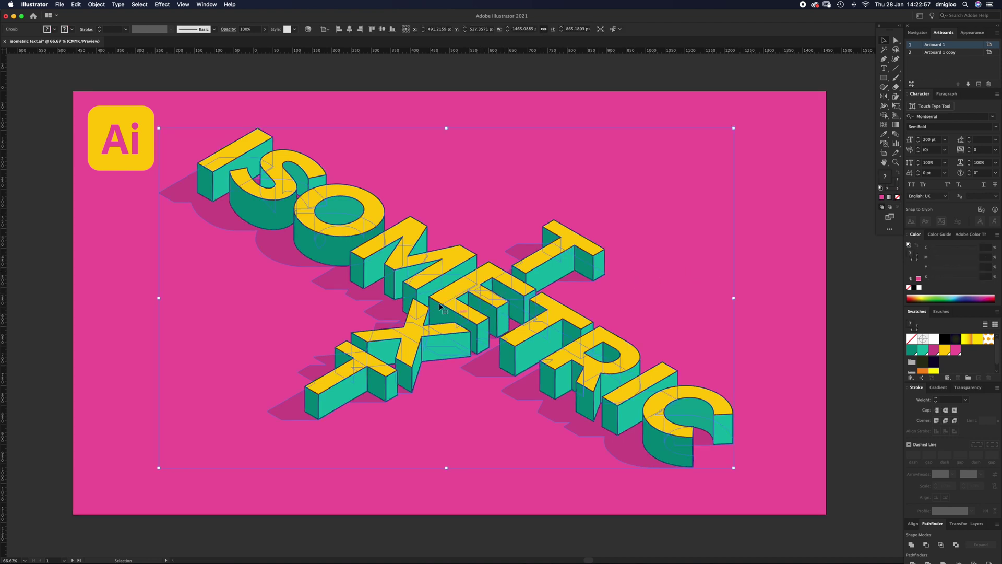
{"action": "scroll", "coordinate": [710, 319], "scroll_direction": "down", "scroll_amount": 1}
{"action": "left_click_drag", "start_coordinate": [713, 394], "coordinate": [181, 395]}
{"action": "left_click", "coordinate": [345, 320]}
Zoom in on the empty magenta artboard and type the word 'TEXT'.
{"action": "key", "text": "z"}
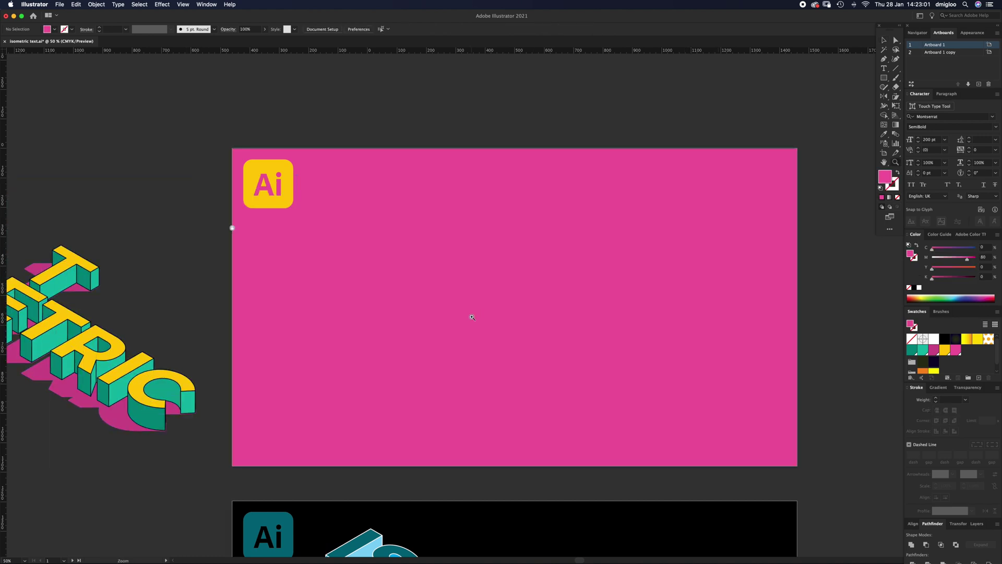
{"action": "left_click", "coordinate": [483, 316]}
{"action": "key", "text": "t"}
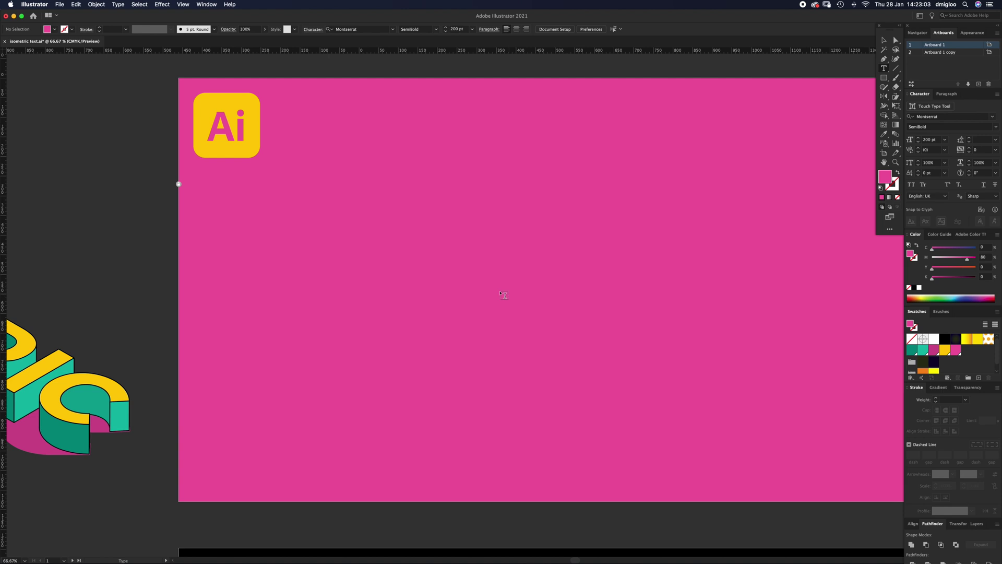
{"action": "left_click", "coordinate": [509, 277]}
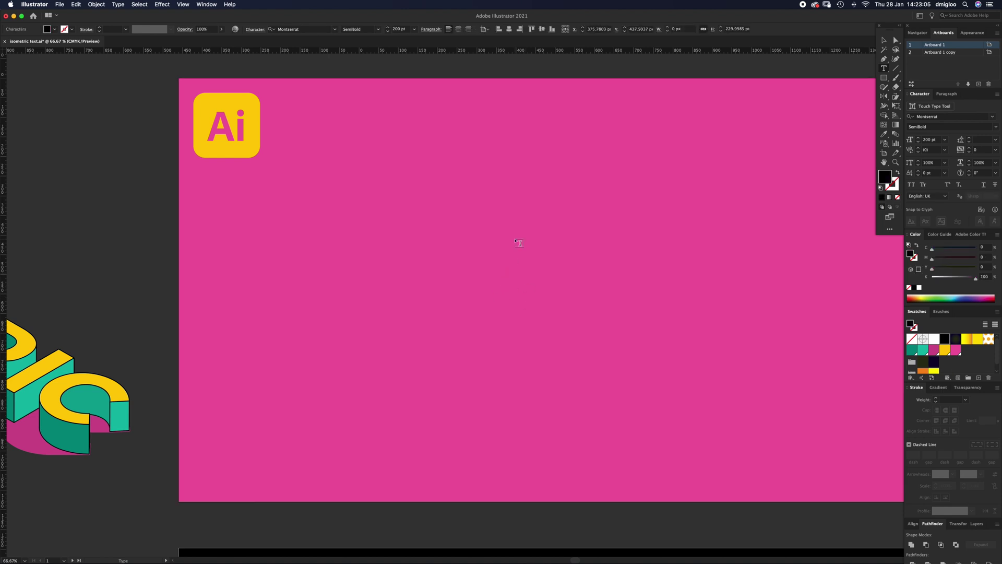
{"action": "type", "text": "TEXT"}
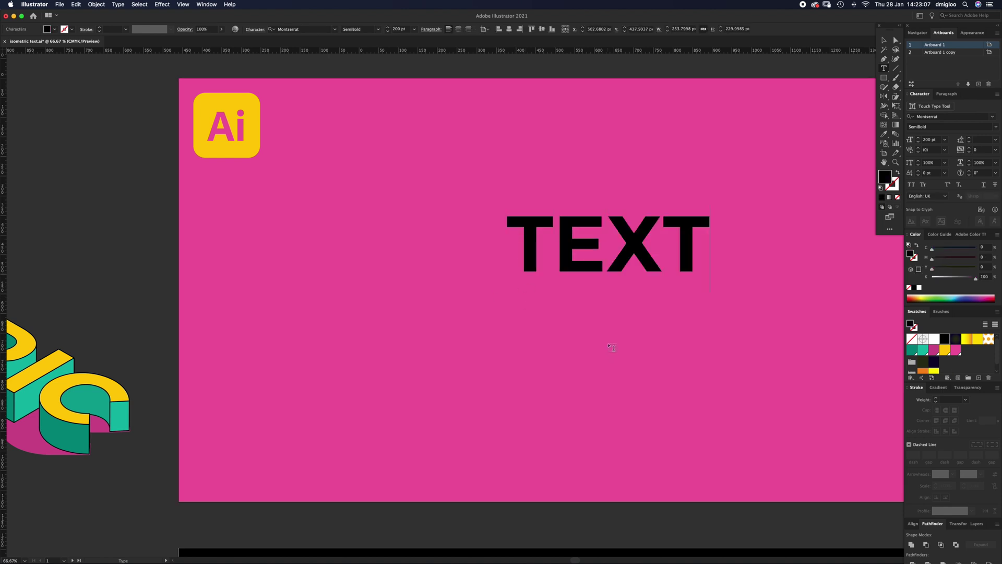
{"action": "left_click", "coordinate": [612, 349], "text": "super"}
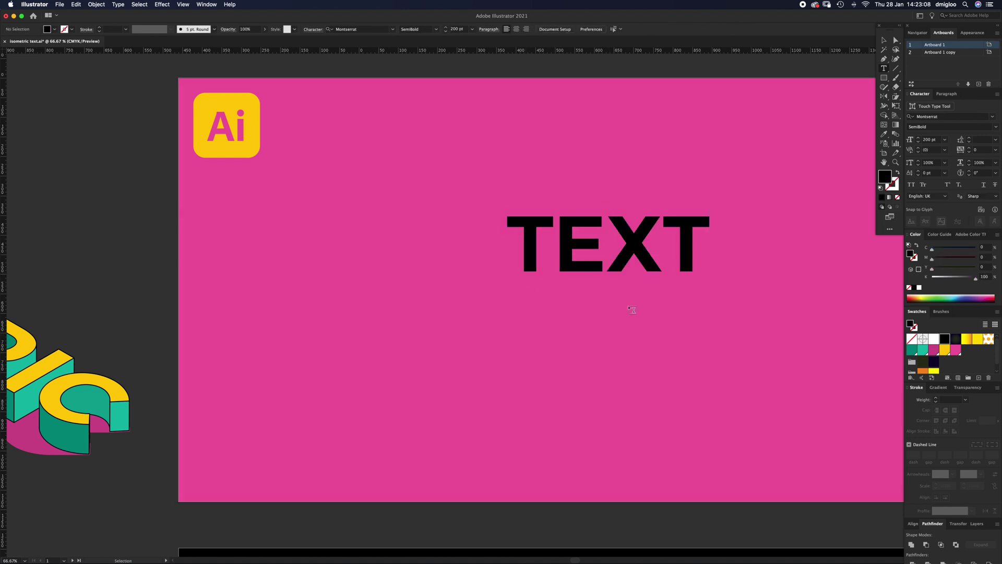
Convert TEXT to outlines and fill it with the logo's yellow.
{"action": "left_click", "coordinate": [646, 263]}
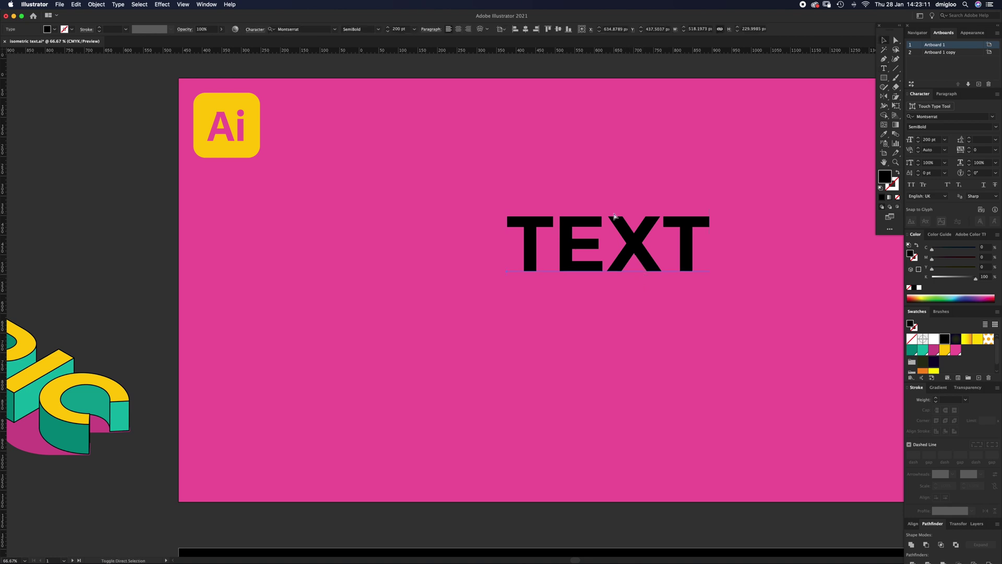
{"action": "key", "text": "super+shift+o"}
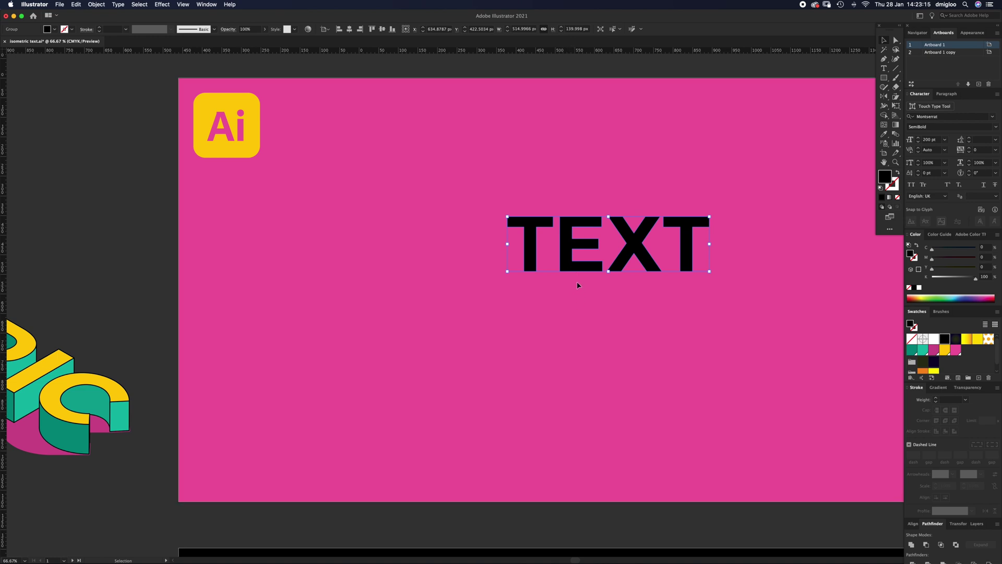
{"action": "key", "text": "i"}
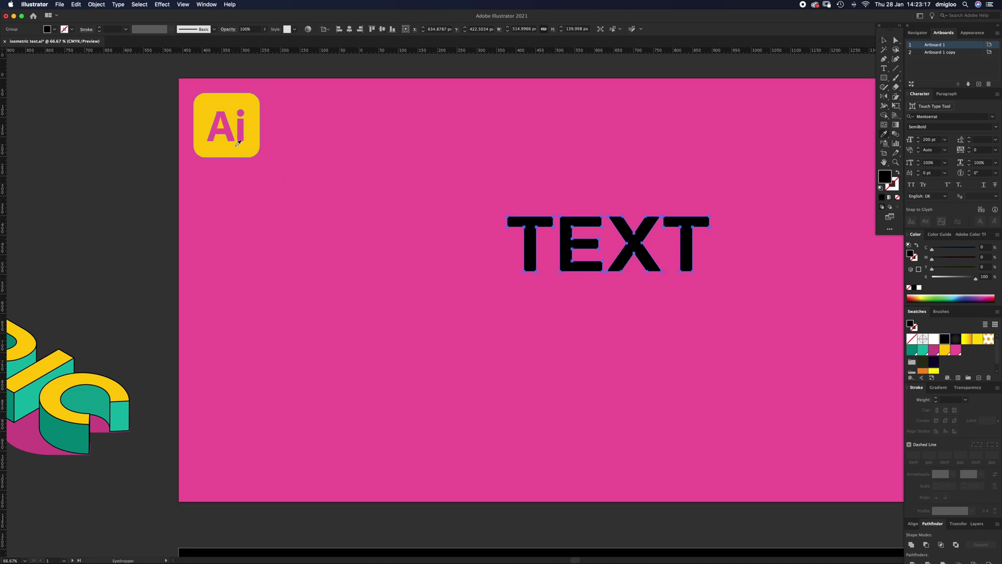
{"action": "left_click", "coordinate": [236, 146]}
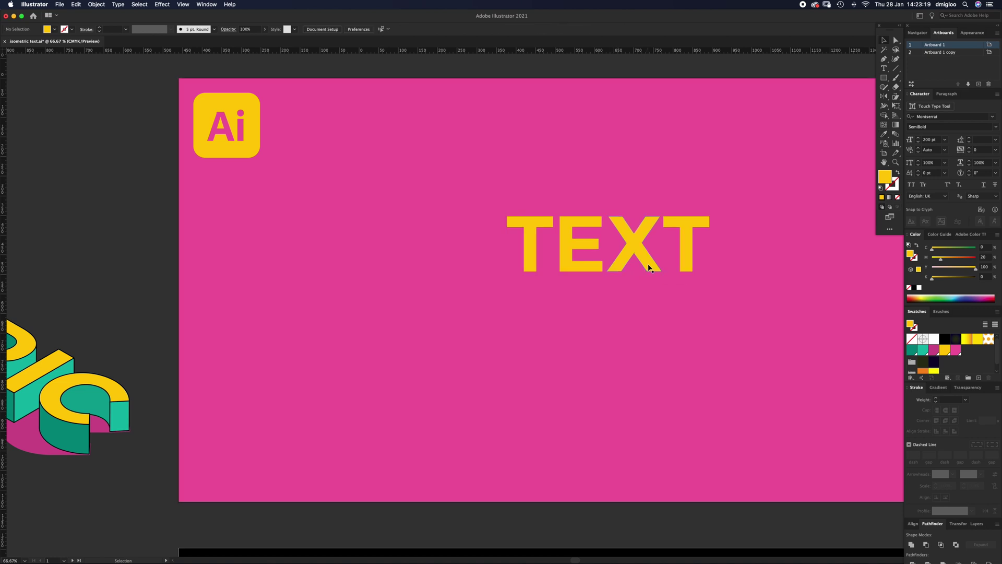
{"action": "left_click", "coordinate": [946, 351]}
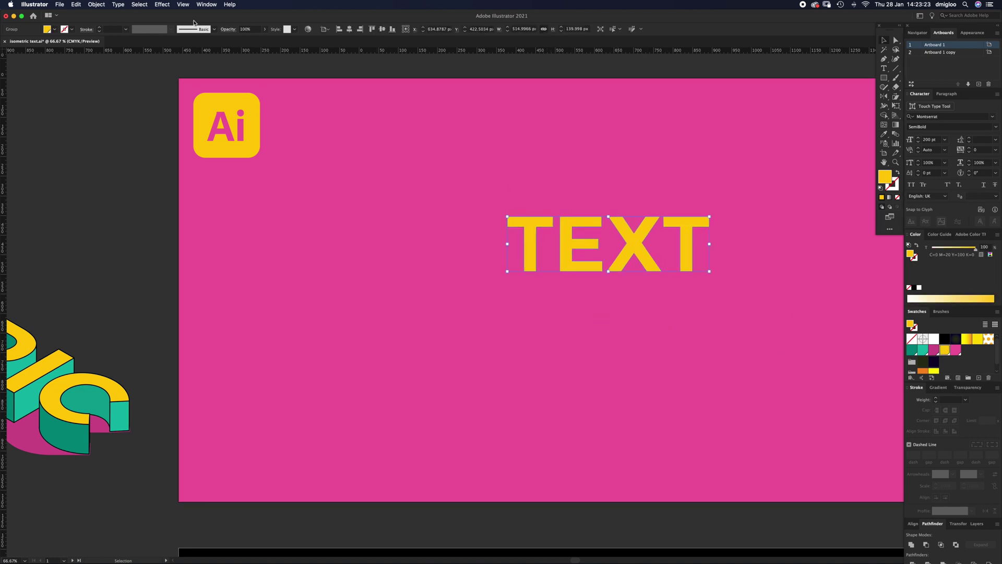
Apply a 3D Extrude & Bevel effect to TEXT with position Isometric Top.
{"action": "left_click", "coordinate": [163, 5]}
{"action": "mouse_move", "coordinate": [228, 54]}
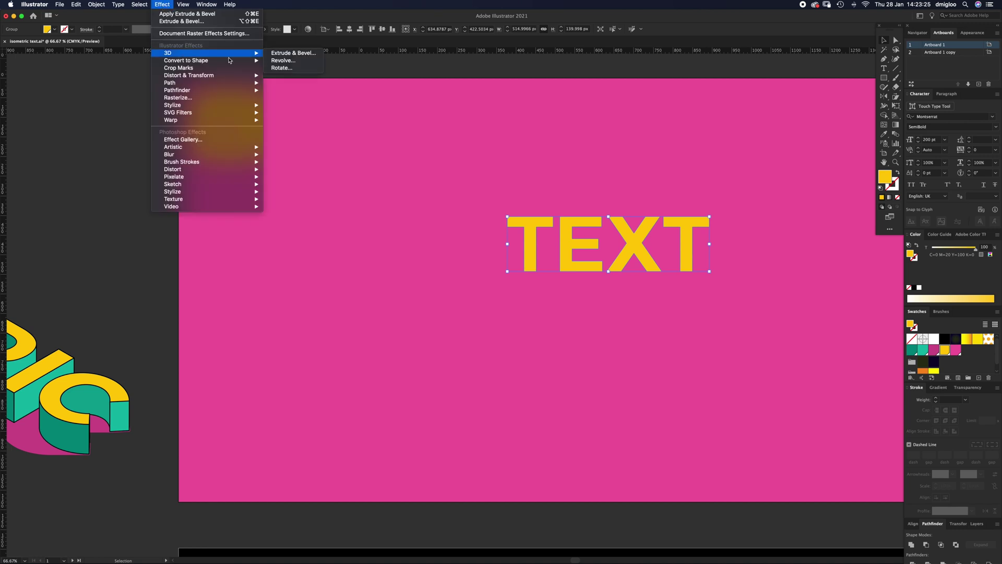
{"action": "left_click", "coordinate": [295, 53]}
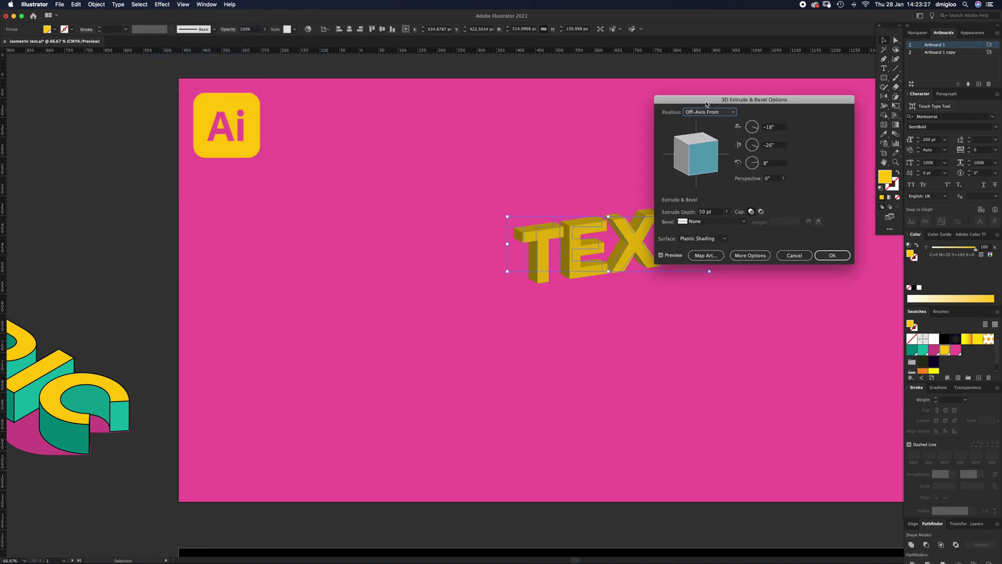
{"action": "left_click", "coordinate": [732, 113]}
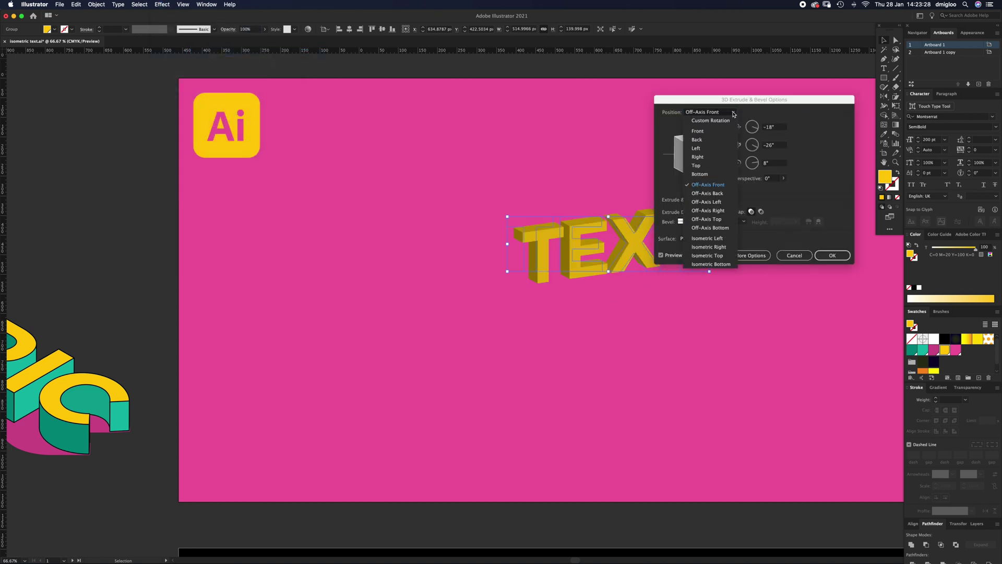
{"action": "left_click", "coordinate": [723, 256]}
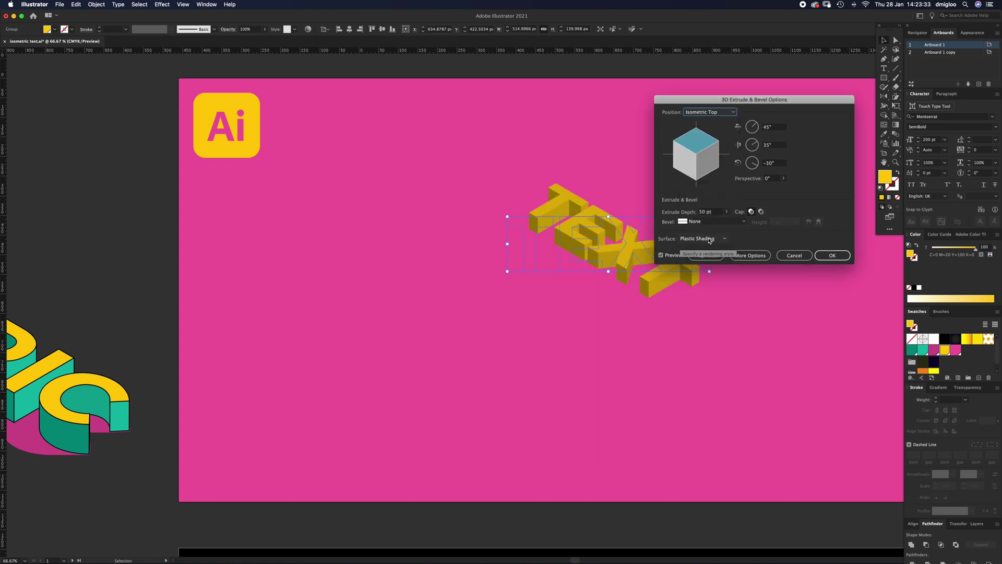
{"action": "left_click", "coordinate": [832, 255]}
Expand the 3D appearance and shift the TEXT group down and to the left.
{"action": "left_click", "coordinate": [106, 4]}
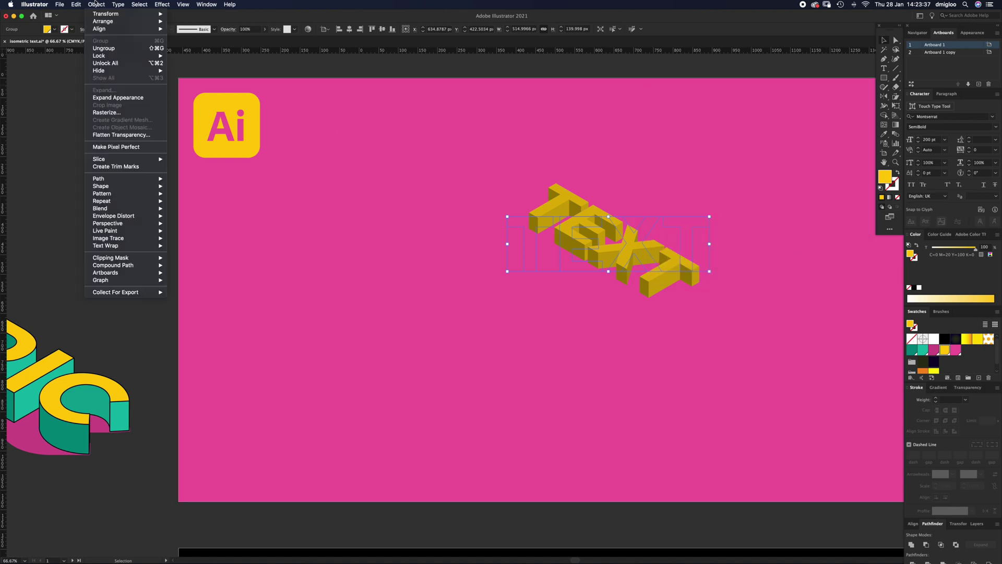
{"action": "left_click", "coordinate": [115, 98]}
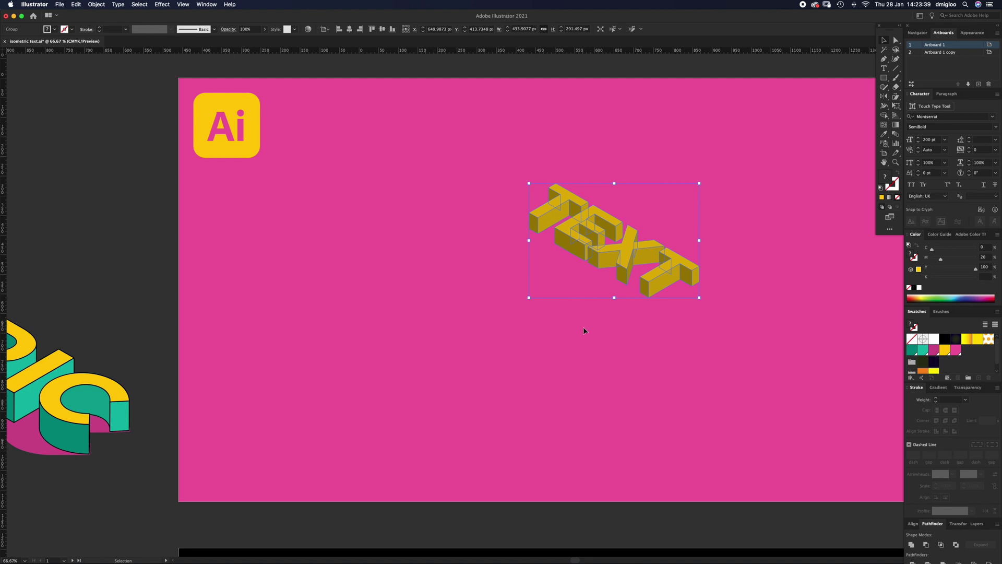
{"action": "left_click_drag", "start_coordinate": [664, 267], "coordinate": [612, 307]}
{"action": "left_click", "coordinate": [618, 335]}
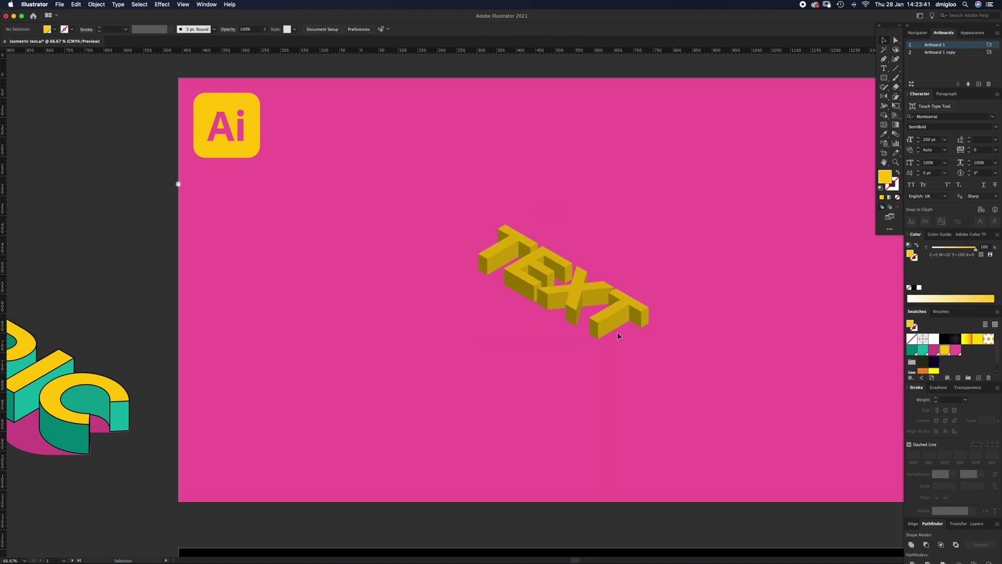
{"action": "left_click_drag", "start_coordinate": [546, 376], "coordinate": [636, 332]}
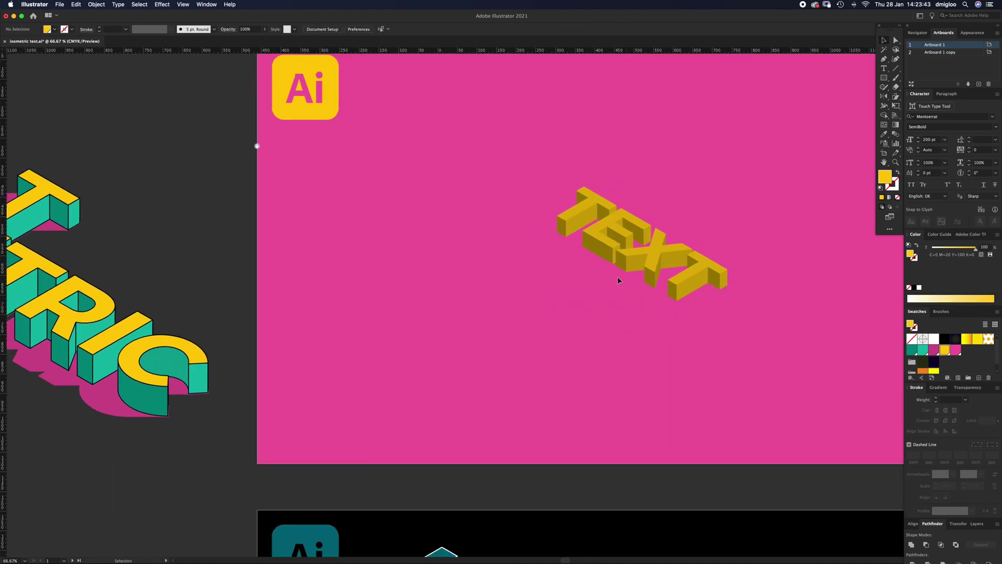
{"action": "left_click", "coordinate": [656, 261]}
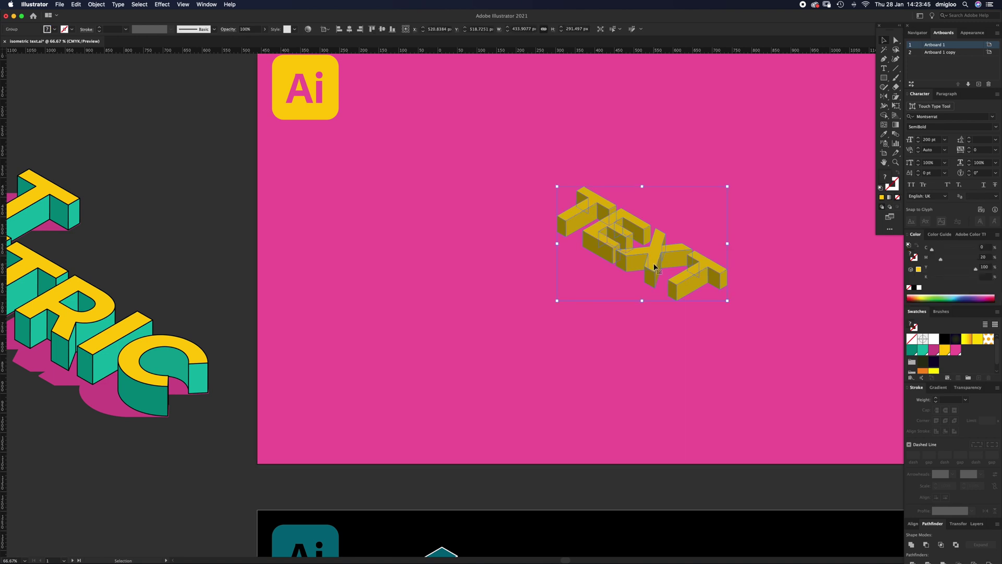
{"action": "key", "text": "i"}
Enlarge the 3D TEXT group to about double size by dragging its bounding-box handle.
{"action": "key", "text": "v"}
{"action": "left_click_drag", "start_coordinate": [642, 301], "coordinate": [647, 351]}
{"action": "left_click", "coordinate": [641, 385]}
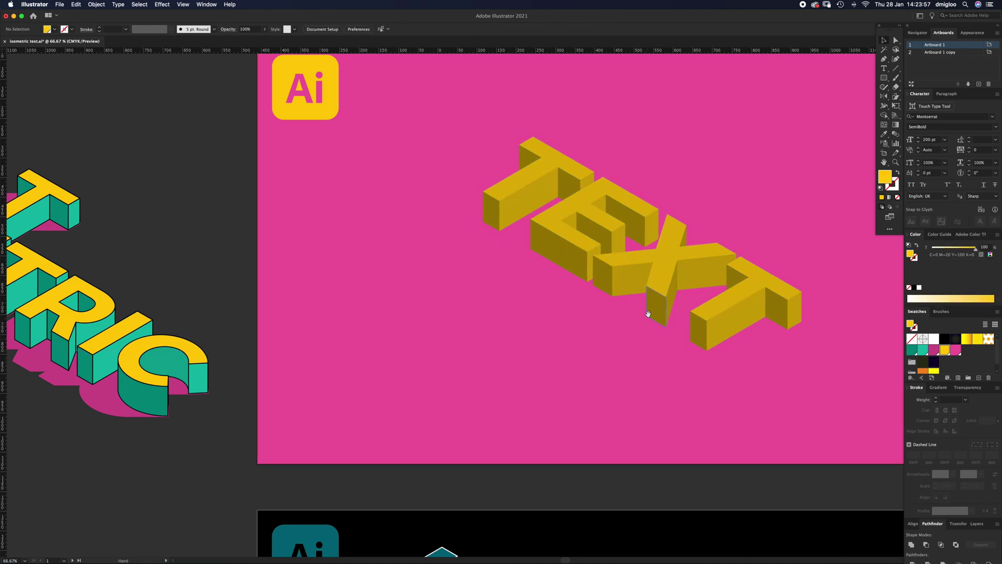
{"action": "left_click_drag", "start_coordinate": [652, 314], "coordinate": [648, 314]}
{"action": "left_click", "coordinate": [661, 286]}
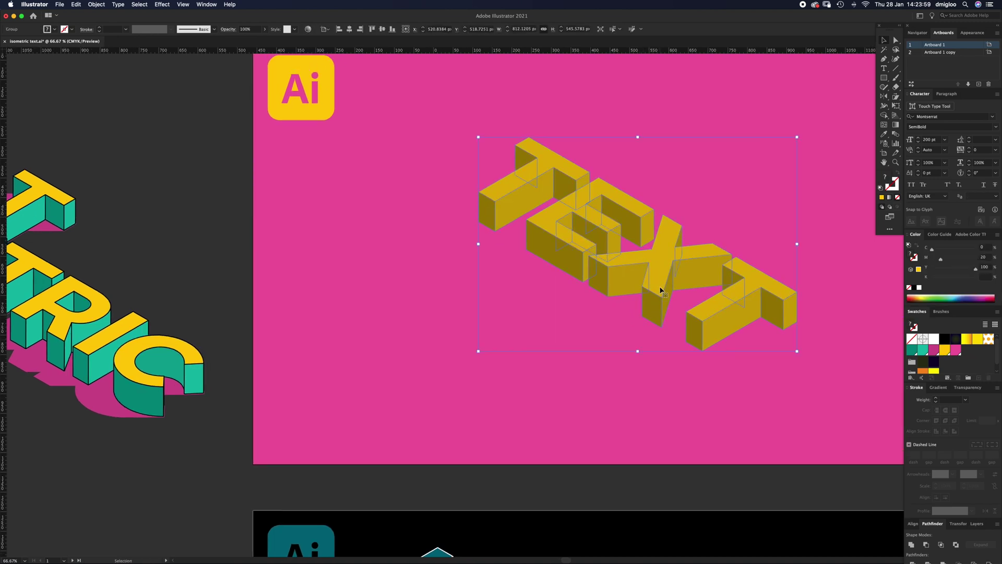
{"action": "left_click", "coordinate": [573, 140]}
{"action": "key", "text": "a"}
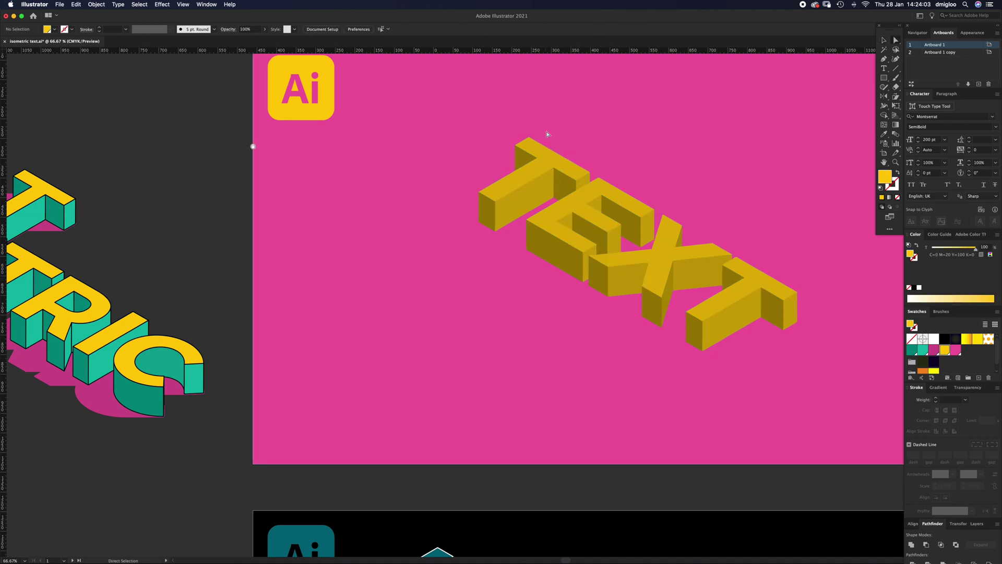
Fill the four letters' top faces yellow with a 2 px black stroke.
{"action": "left_click", "coordinate": [541, 168]}
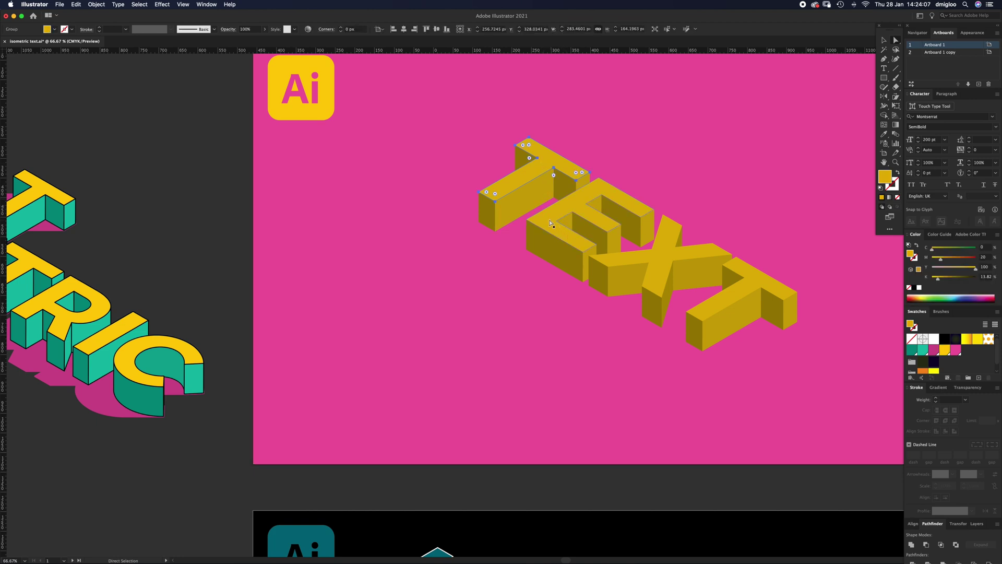
{"action": "left_click", "coordinate": [675, 259], "text": "shift"}
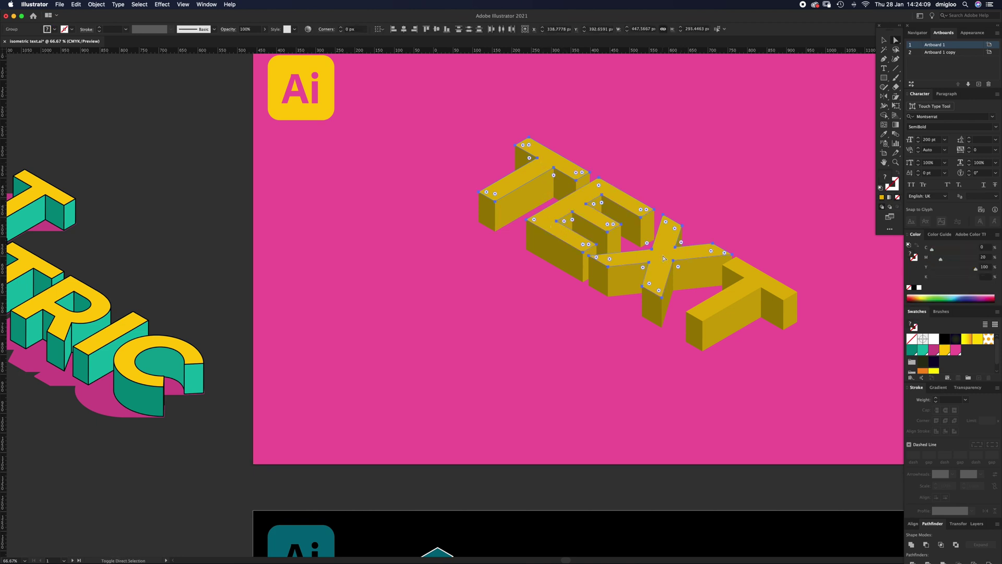
{"action": "left_click", "coordinate": [744, 291], "text": "shift"}
{"action": "left_click", "coordinate": [798, 304], "text": "shift"}
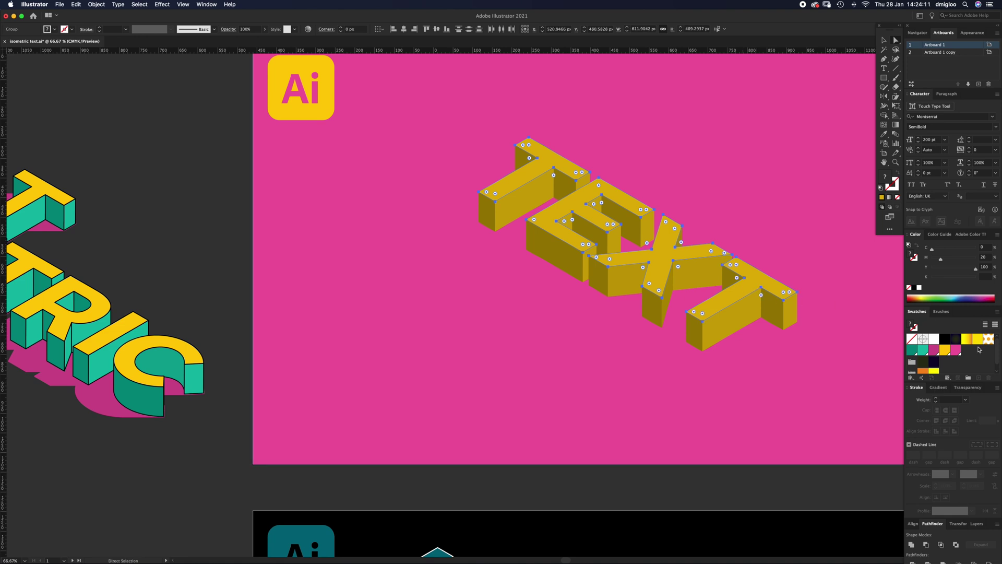
{"action": "left_click", "coordinate": [945, 350]}
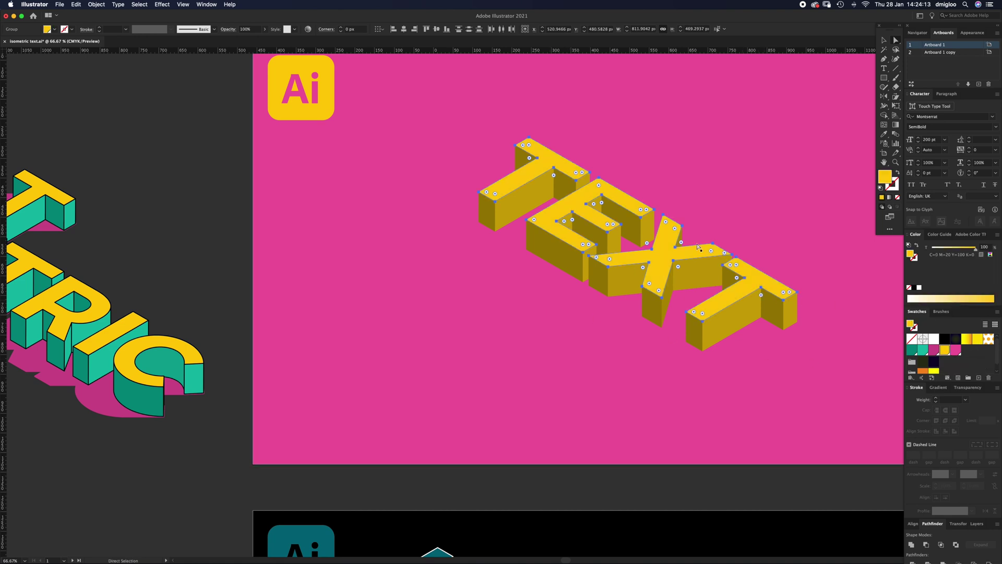
{"action": "left_click", "coordinate": [894, 184]}
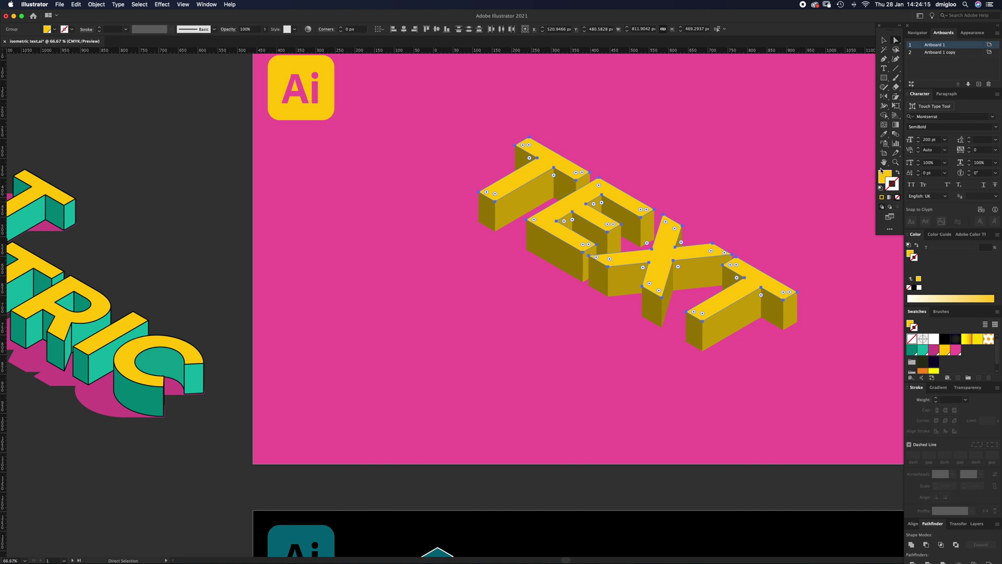
{"action": "left_click", "coordinate": [913, 294]}
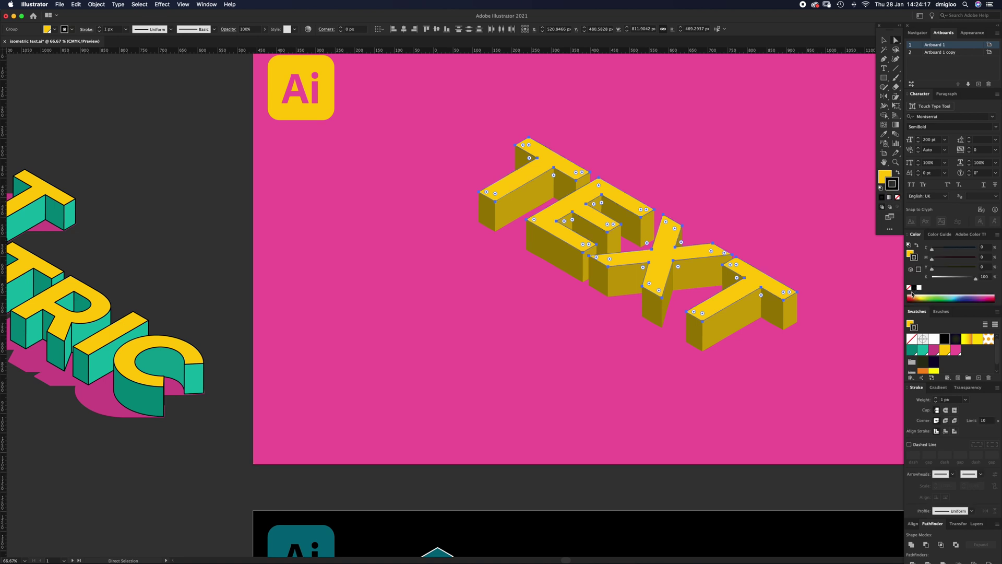
{"action": "left_click", "coordinate": [949, 399]}
{"action": "key", "text": "Up"}
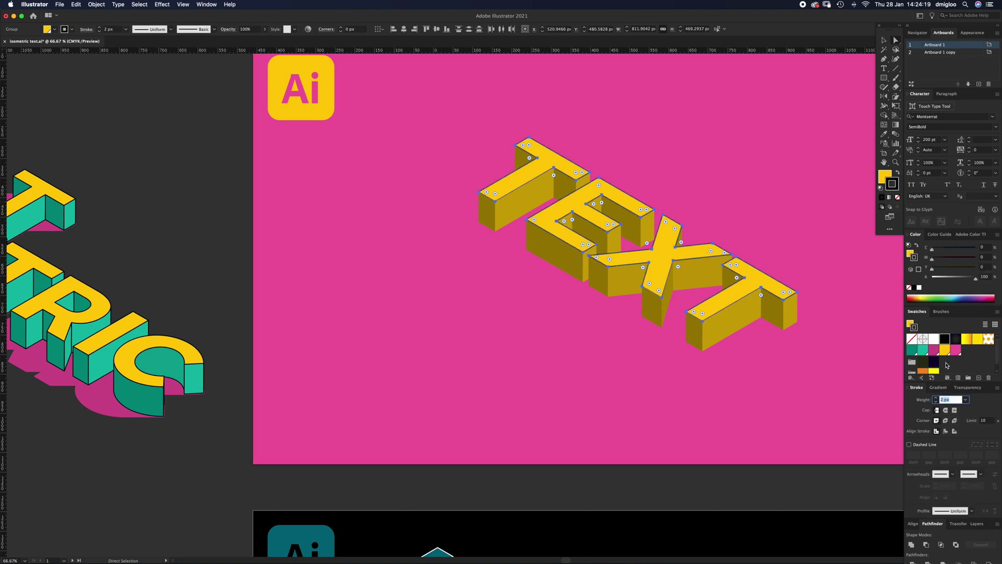
Select the front side faces of the T, E, X and last T.
{"action": "scroll", "coordinate": [574, 261], "scroll_direction": "right", "scroll_amount": 3}
{"action": "left_click", "coordinate": [486, 210]}
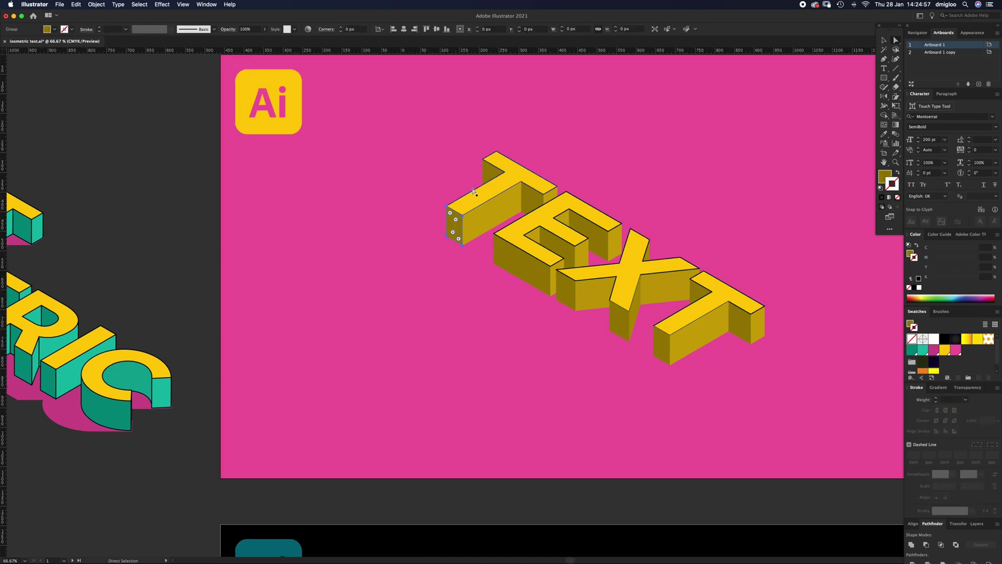
{"action": "left_click", "coordinate": [562, 187], "text": "shift"}
{"action": "left_click", "coordinate": [581, 234], "text": "shift"}
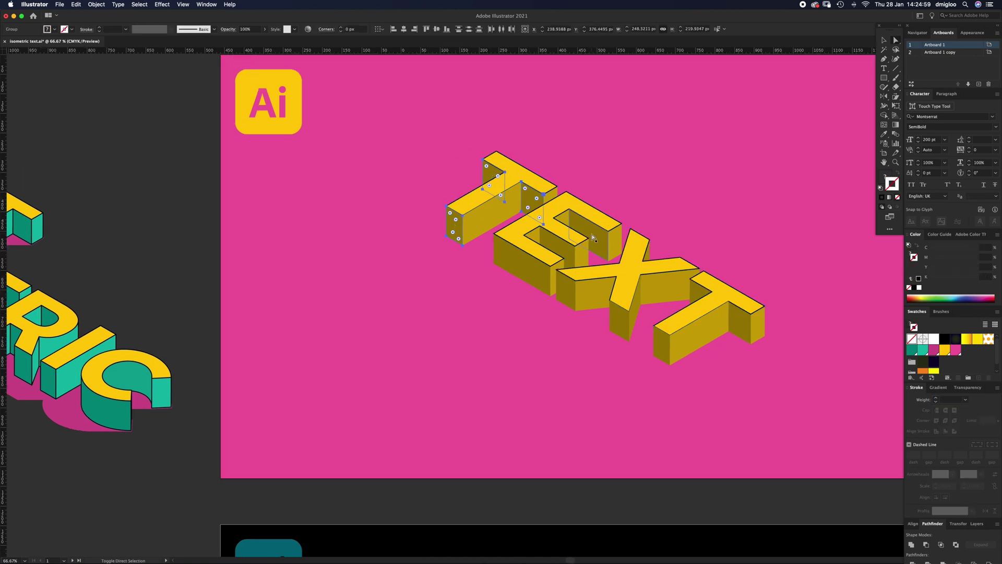
{"action": "left_click", "coordinate": [558, 248], "text": "shift"}
{"action": "left_click", "coordinate": [524, 261], "text": "shift"}
{"action": "left_click", "coordinate": [569, 291], "text": "shift"}
{"action": "left_click", "coordinate": [619, 324], "text": "shift"}
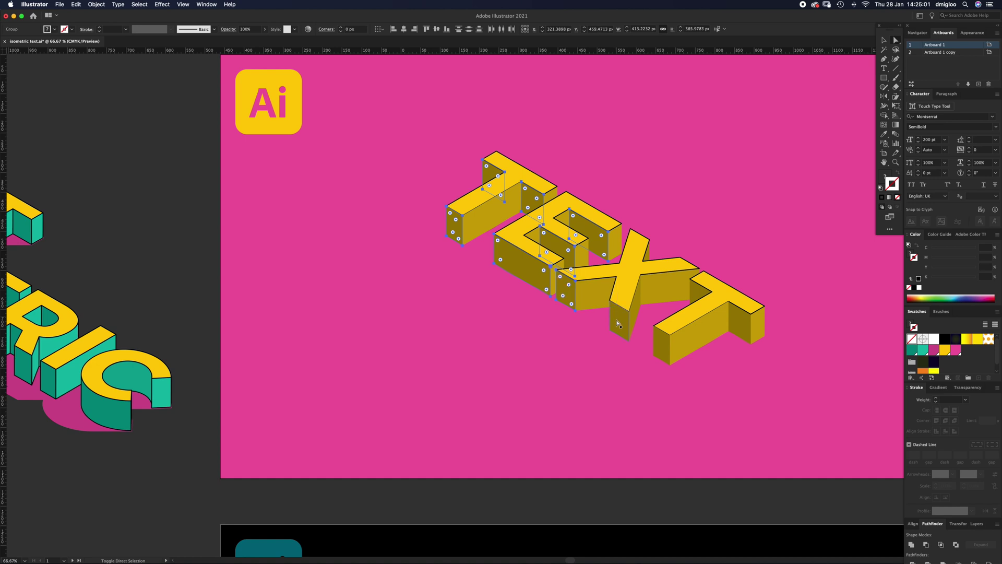
{"action": "left_click", "coordinate": [653, 253], "text": "shift"}
{"action": "left_click", "coordinate": [702, 288], "text": "shift"}
{"action": "left_click", "coordinate": [737, 323], "text": "shift"}
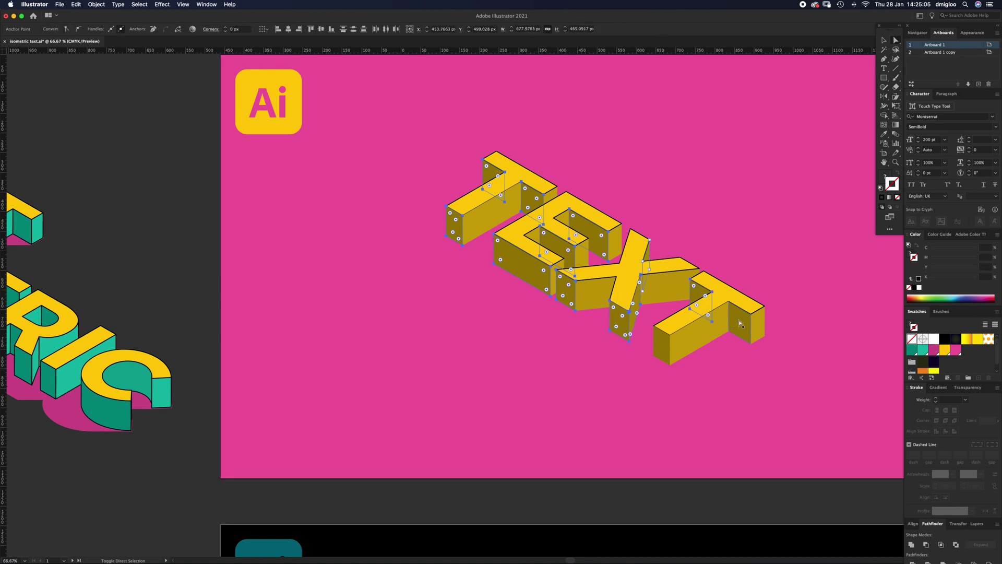
{"action": "left_click", "coordinate": [662, 347], "text": "shift"}
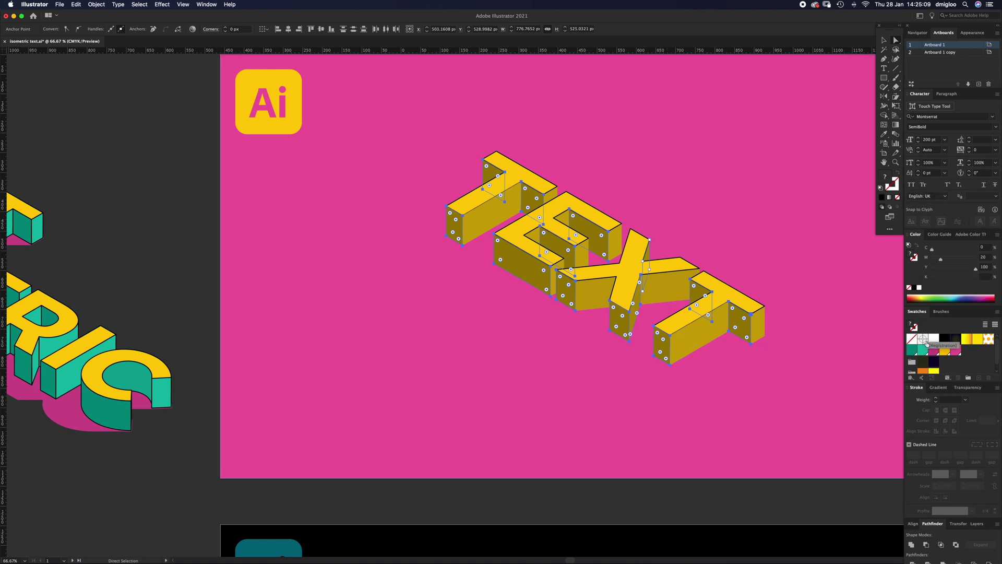
Fill the selected side faces dark teal with a 2 px black stroke.
{"action": "left_click", "coordinate": [923, 352]}
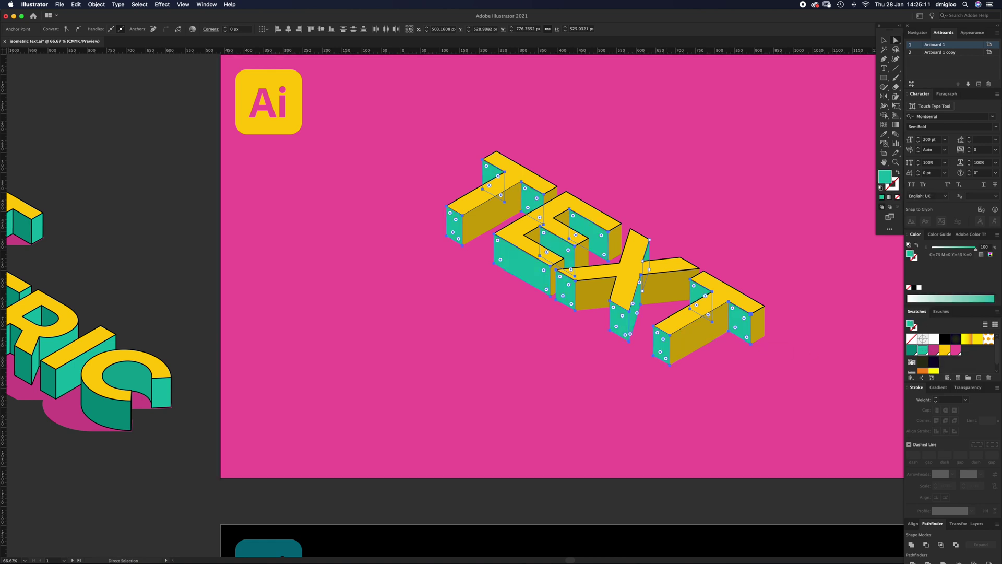
{"action": "left_click", "coordinate": [912, 351]}
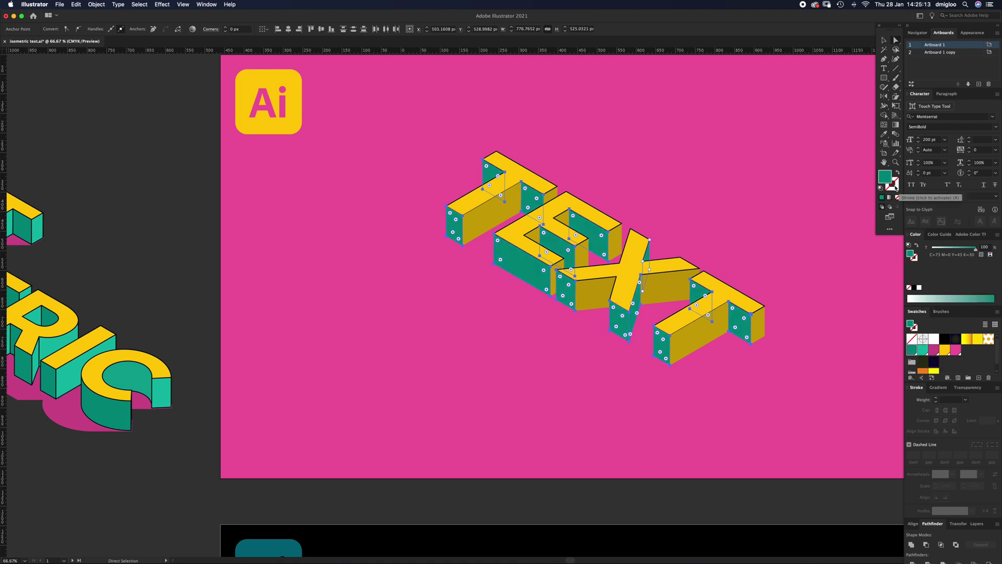
{"action": "left_click", "coordinate": [914, 287]}
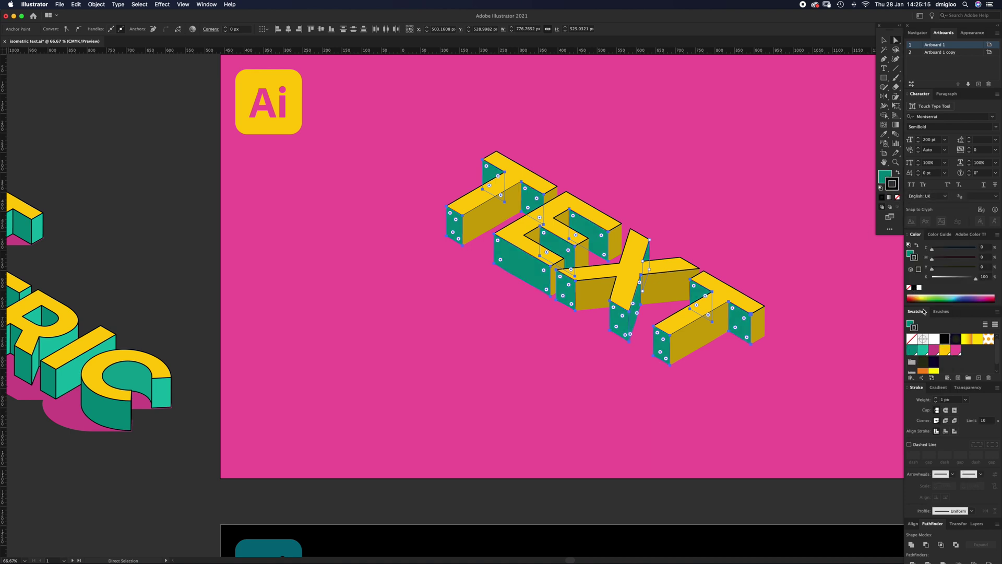
{"action": "left_click", "coordinate": [952, 401]}
{"action": "type", "text": "2"}
{"action": "key", "text": "Return"}
Select the remaining yellow front faces of the T, E and last T.
{"action": "key", "text": "v"}
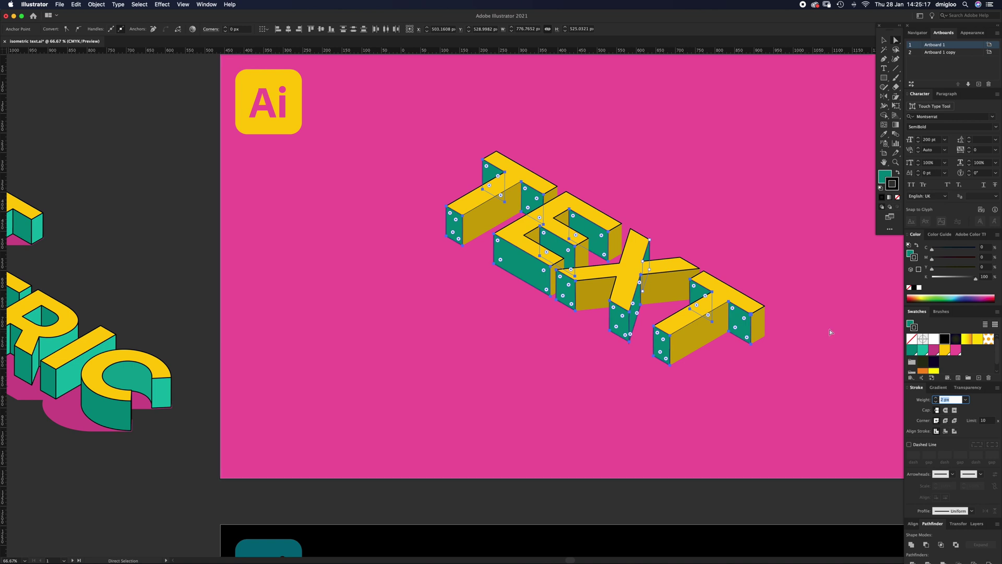
{"action": "key", "text": "a"}
{"action": "left_click", "coordinate": [490, 218]}
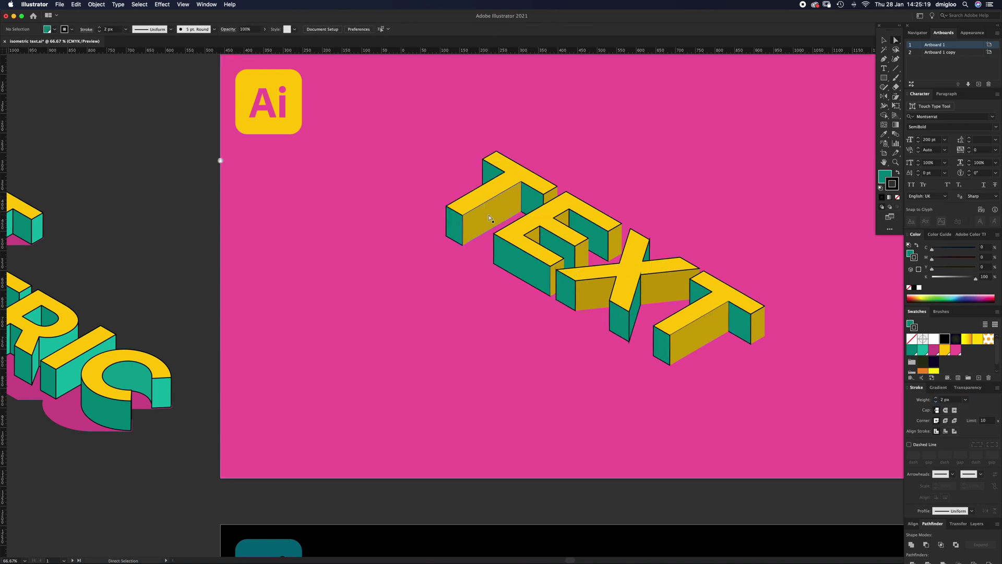
{"action": "left_click", "coordinate": [552, 199], "text": "shift"}
{"action": "left_click", "coordinate": [566, 219], "text": "shift"}
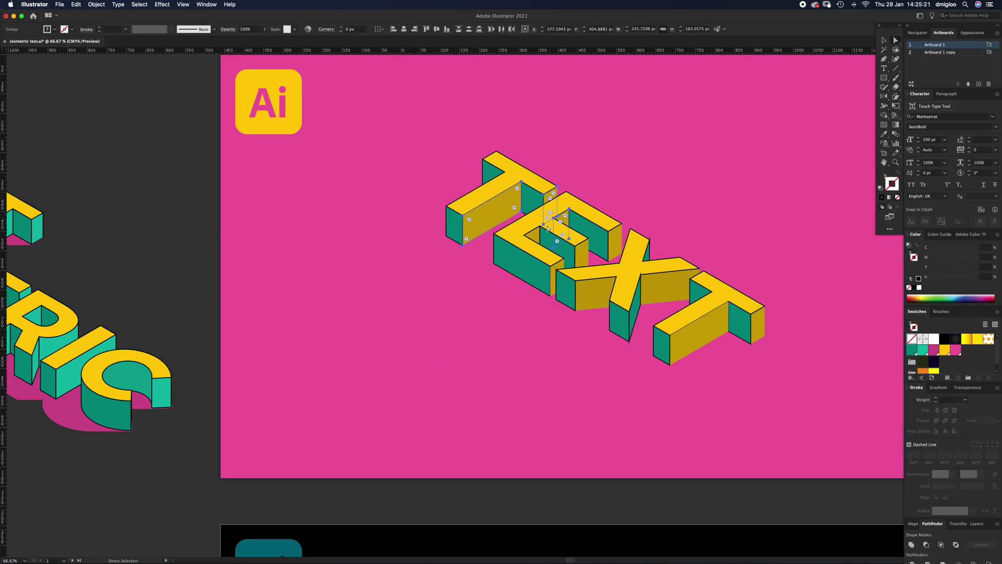
{"action": "left_click", "coordinate": [538, 235], "text": "shift"}
{"action": "left_click", "coordinate": [543, 248], "text": "shift"}
{"action": "left_click", "coordinate": [563, 275], "text": "shift"}
{"action": "left_click", "coordinate": [618, 243], "text": "shift"}
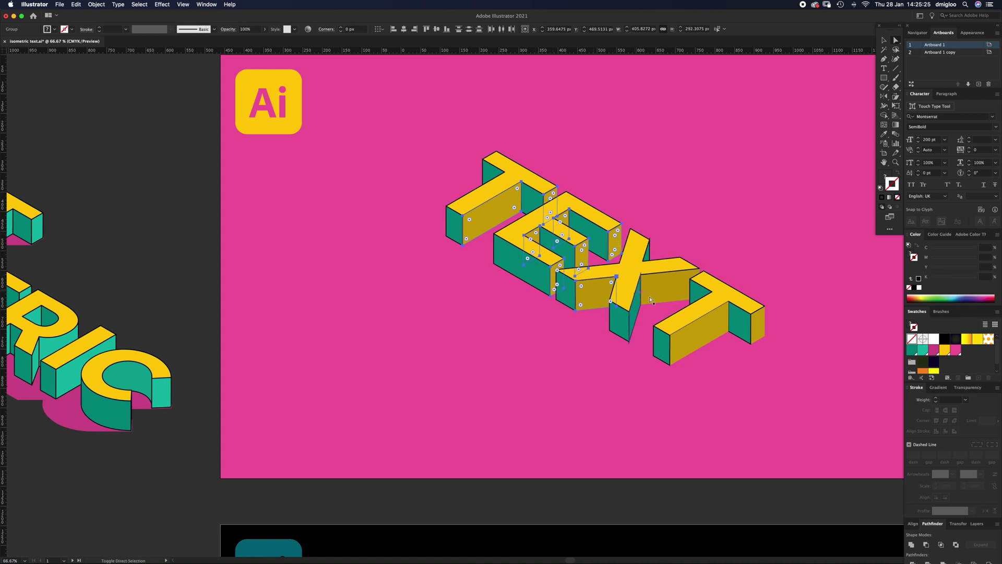
{"action": "left_click", "coordinate": [680, 302], "text": "shift"}
{"action": "left_click", "coordinate": [688, 343], "text": "shift"}
Fill the selected faces teal with a black outline, then deselect.
{"action": "left_click", "coordinate": [882, 178]}
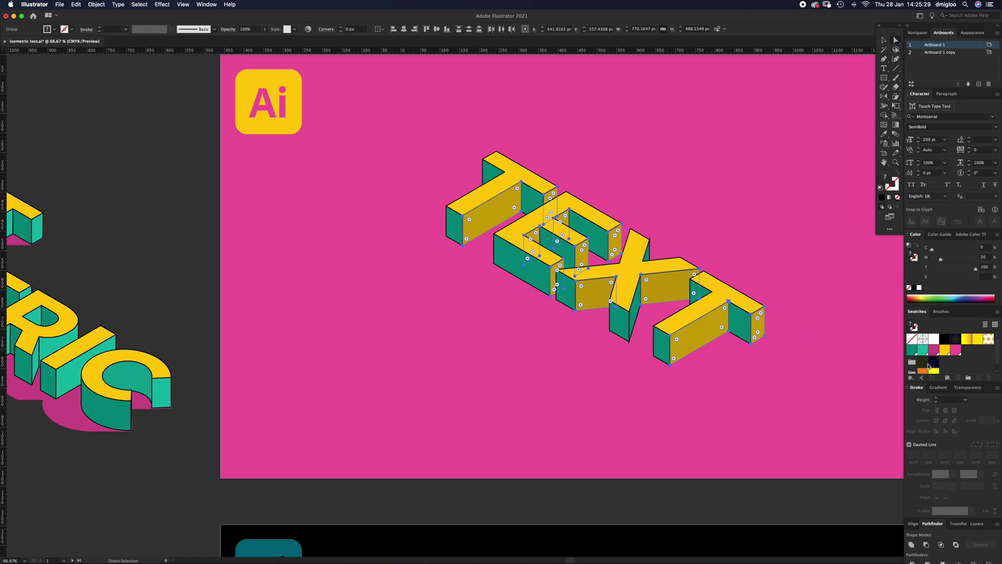
{"action": "left_click", "coordinate": [918, 352]}
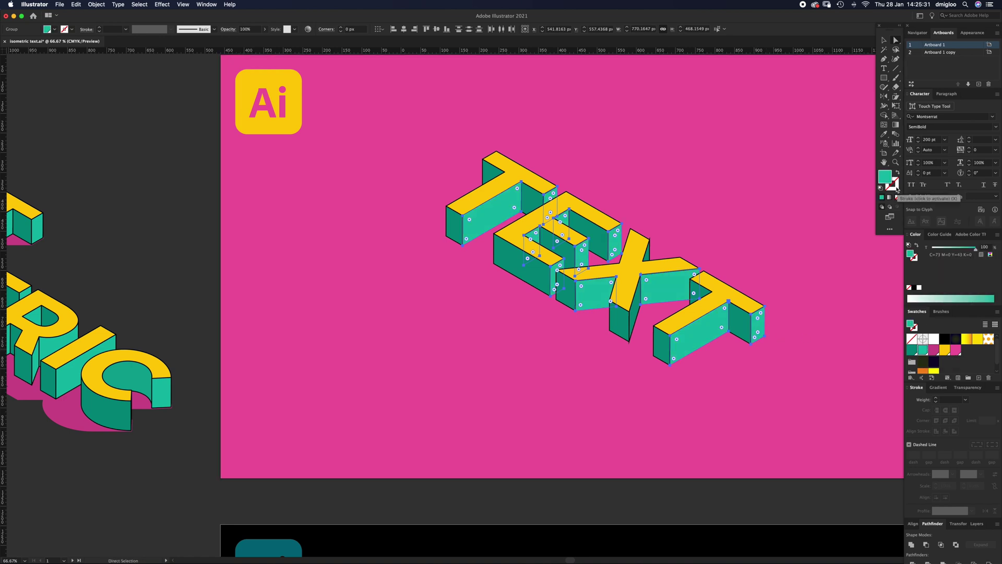
{"action": "left_click", "coordinate": [914, 288]}
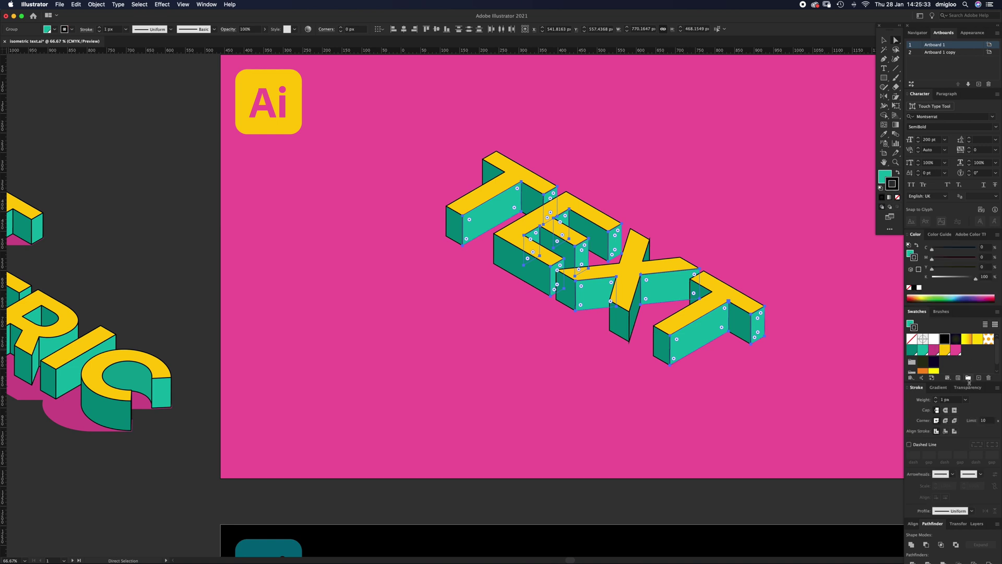
{"action": "left_click", "coordinate": [827, 328]}
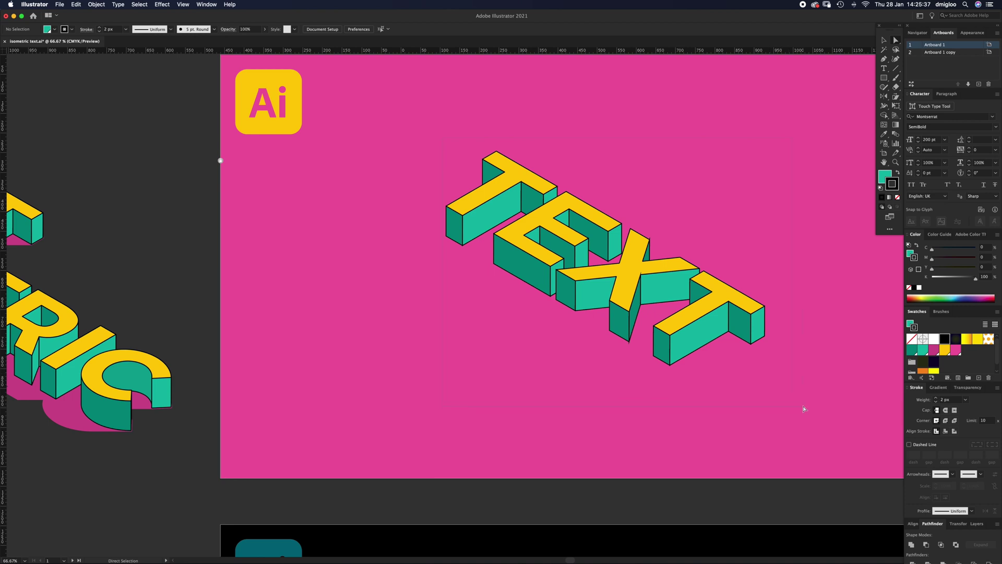
Give the TEXT letters' black outlines Round Join corners, then zoom back out.
{"action": "left_click", "coordinate": [635, 283]}
{"action": "left_click_drag", "start_coordinate": [635, 284], "coordinate": [665, 259]}
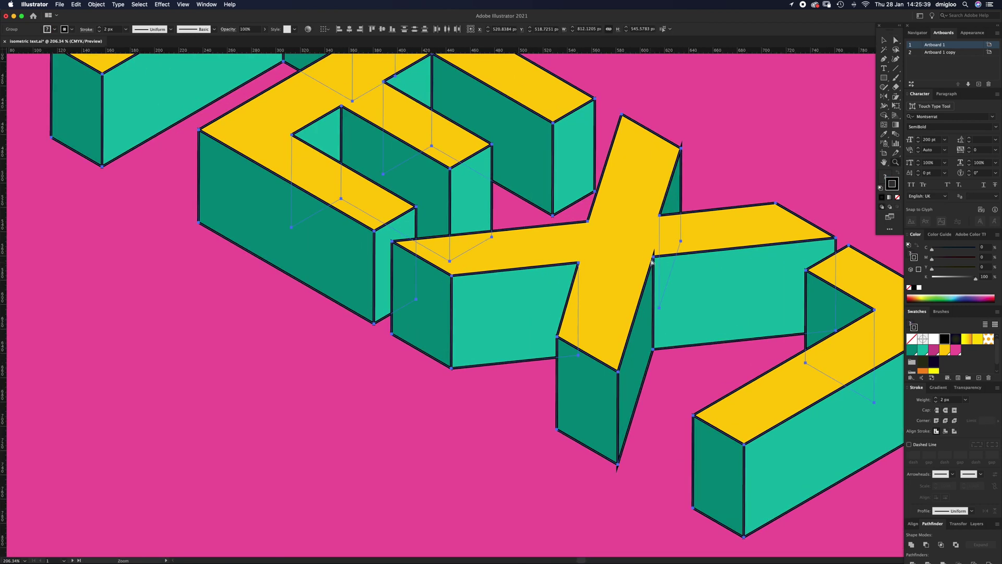
{"action": "key", "text": "a"}
{"action": "left_click", "coordinate": [946, 421]}
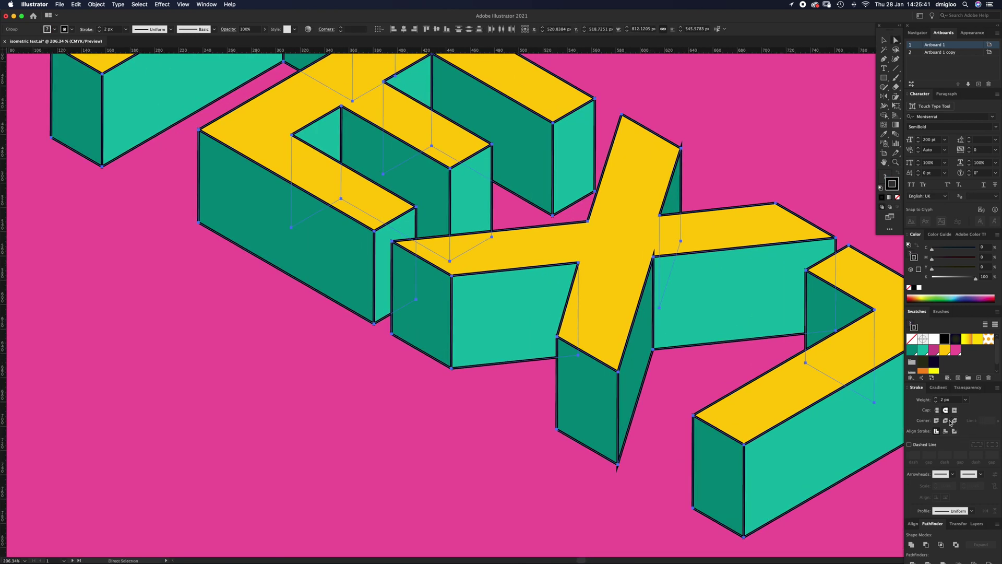
{"action": "left_click", "coordinate": [455, 412]}
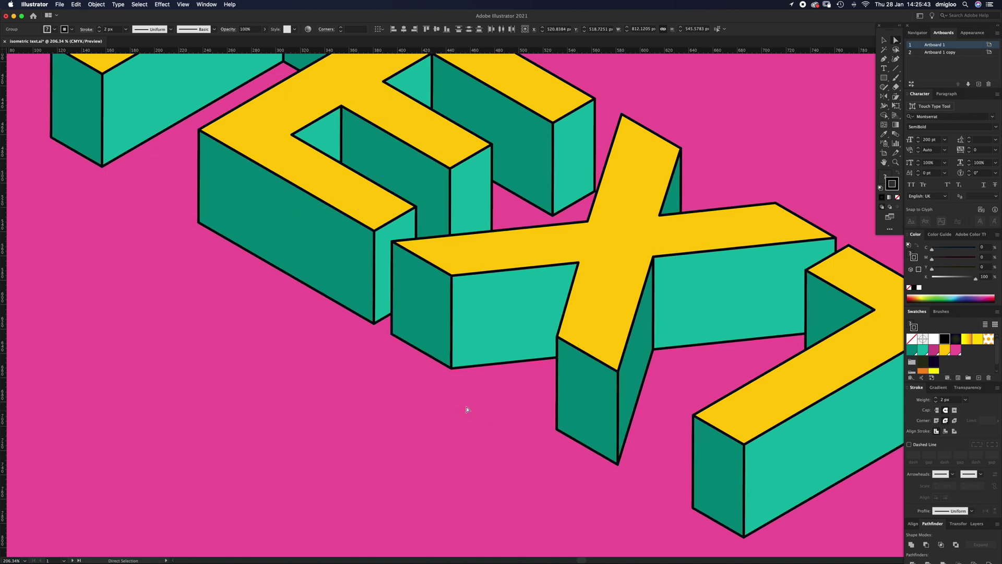
{"action": "key", "text": "z"}
{"action": "left_click", "coordinate": [406, 256], "text": "alt"}
{"action": "left_click", "coordinate": [407, 257], "text": "alt"}
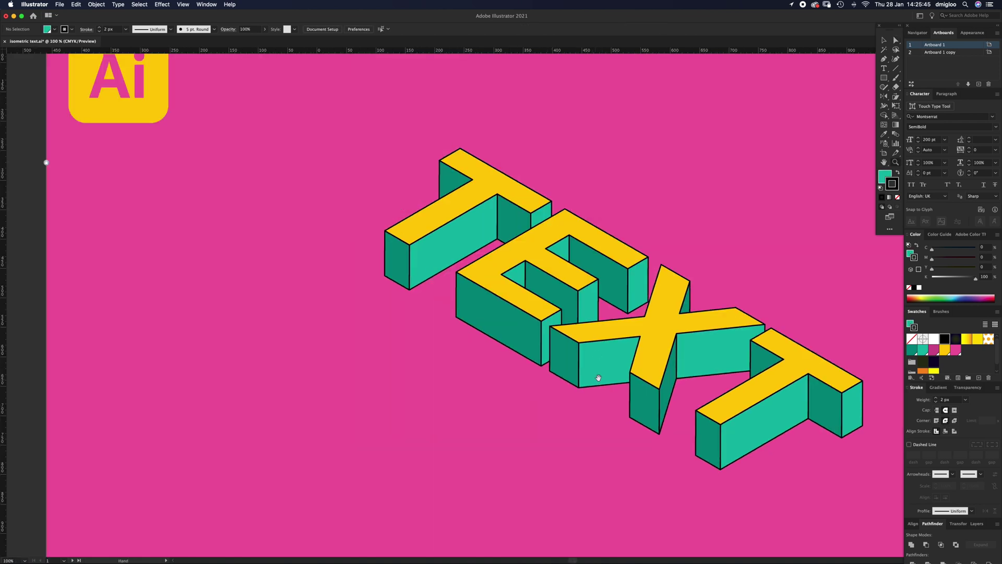
{"action": "left_click_drag", "start_coordinate": [599, 377], "coordinate": [538, 322]}
{"action": "key", "text": "a"}
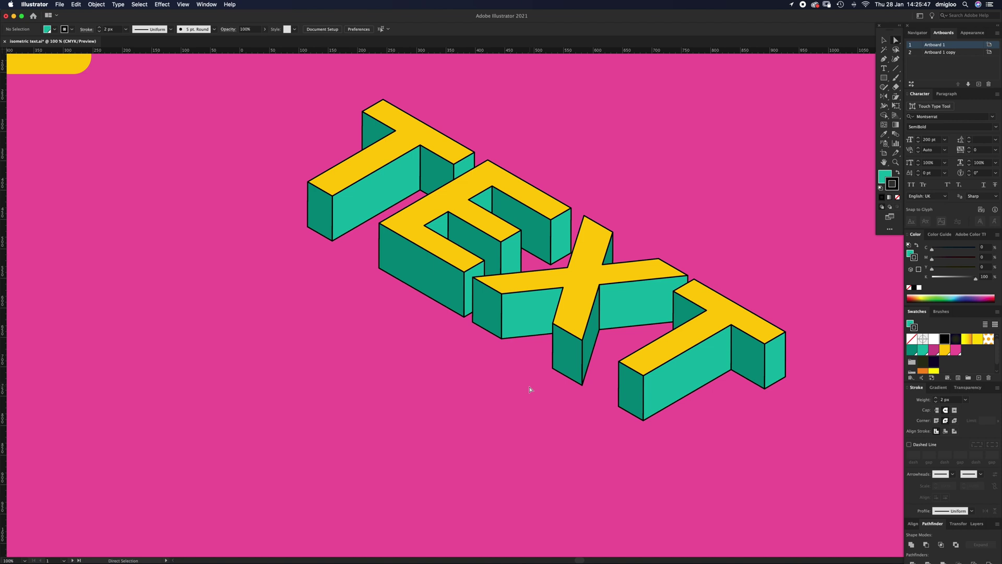
Select the letters' top faces and expand their fills and strokes with Object > Expand.
{"action": "left_click", "coordinate": [376, 160]}
{"action": "left_click", "coordinate": [414, 230], "text": "shift"}
{"action": "left_click", "coordinate": [579, 280], "text": "shift"}
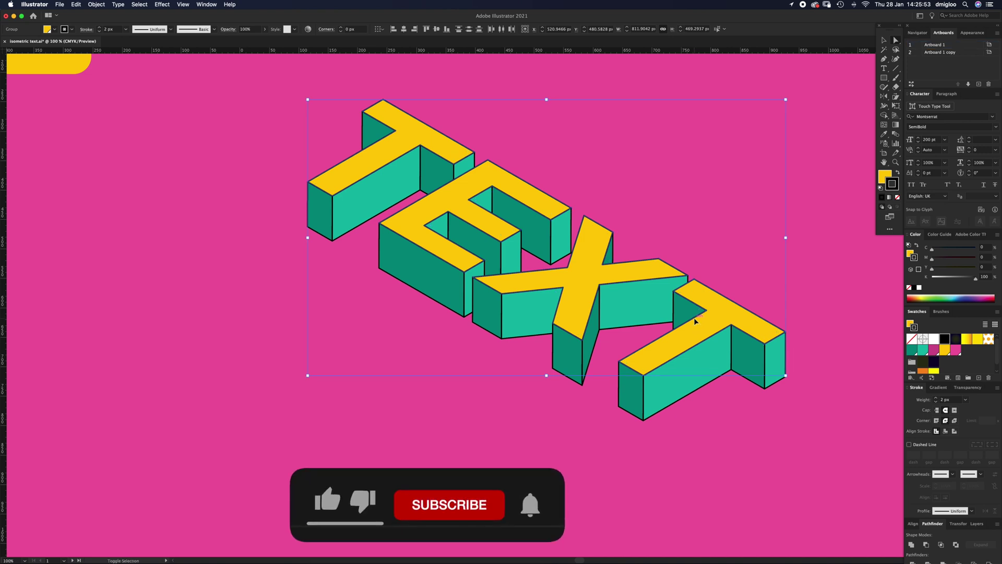
{"action": "left_click", "coordinate": [103, 6]}
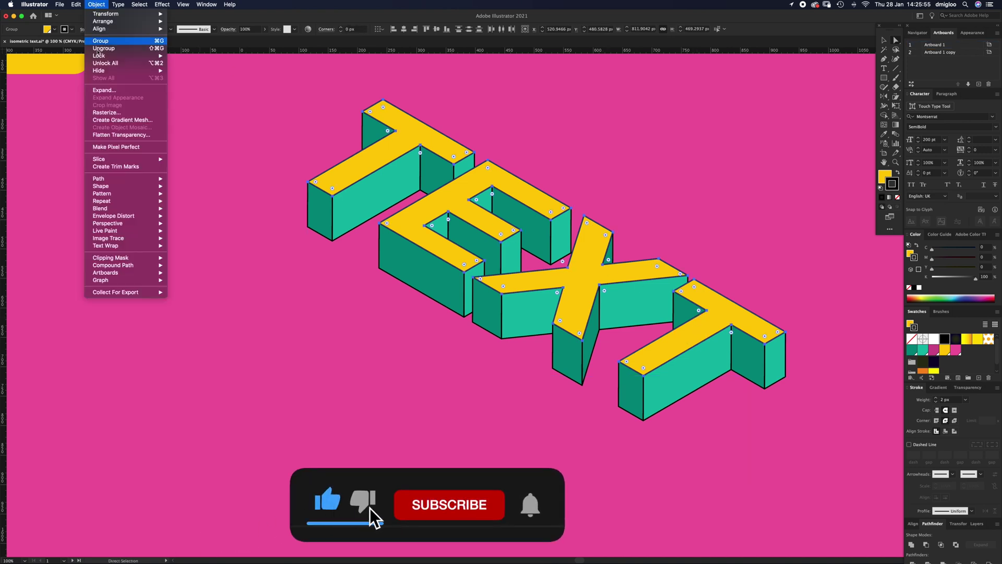
{"action": "left_click", "coordinate": [112, 90]}
{"action": "left_click", "coordinate": [514, 348]}
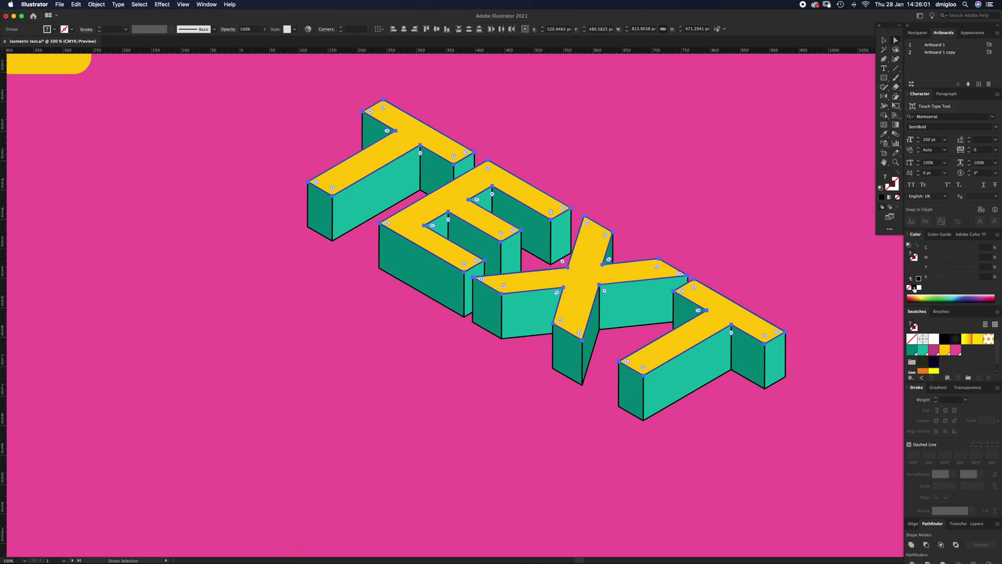
Fill the expanded top faces black and merge them with Pathfinder Unite.
{"action": "left_click", "coordinate": [915, 288]}
{"action": "scroll", "coordinate": [786, 313], "scroll_direction": "up", "scroll_amount": 10}
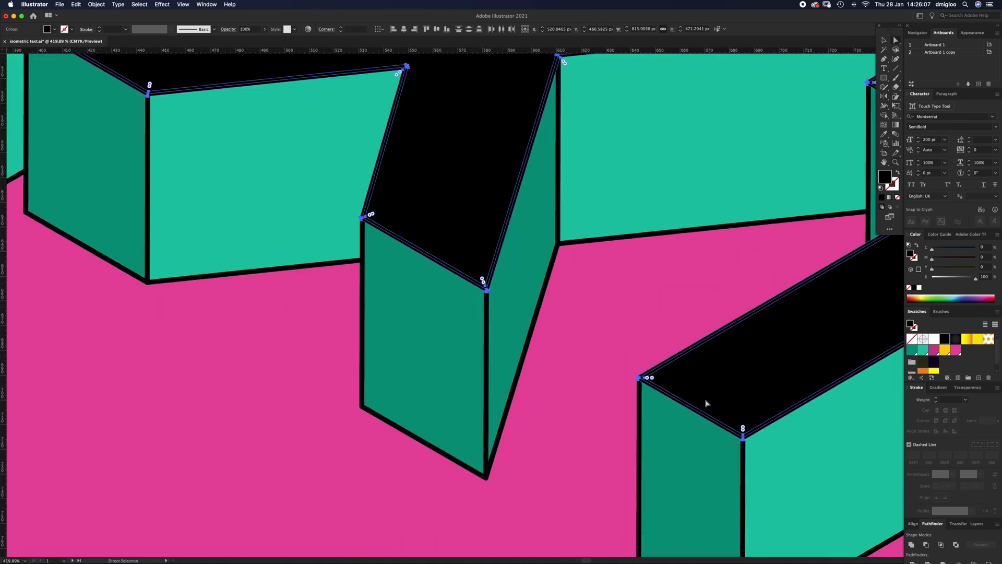
{"action": "left_click", "coordinate": [911, 545]}
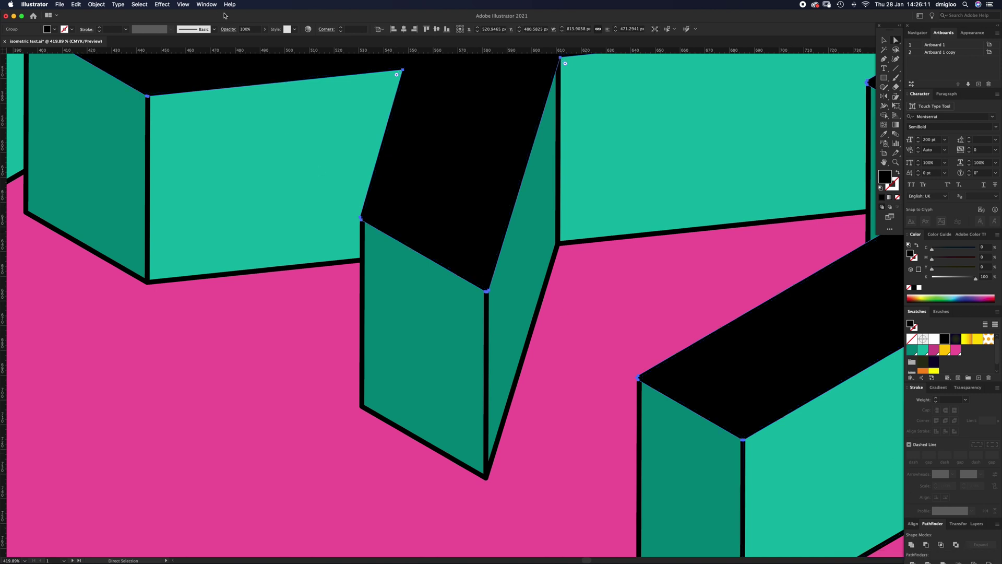
{"action": "left_click", "coordinate": [206, 4]}
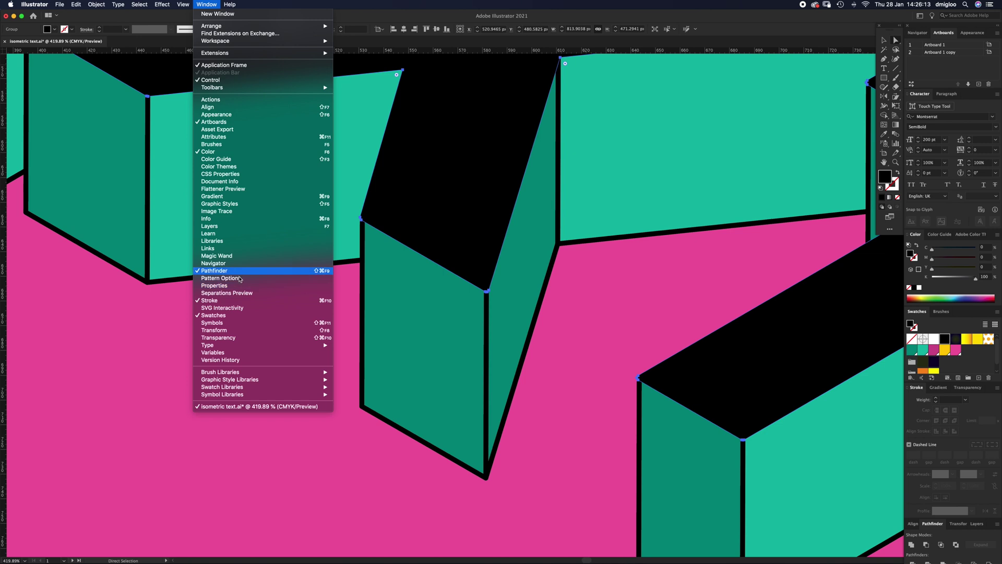
{"action": "left_click", "coordinate": [544, 320]}
{"action": "left_click", "coordinate": [522, 308], "text": "alt"}
{"action": "left_click", "coordinate": [517, 305], "text": "alt"}
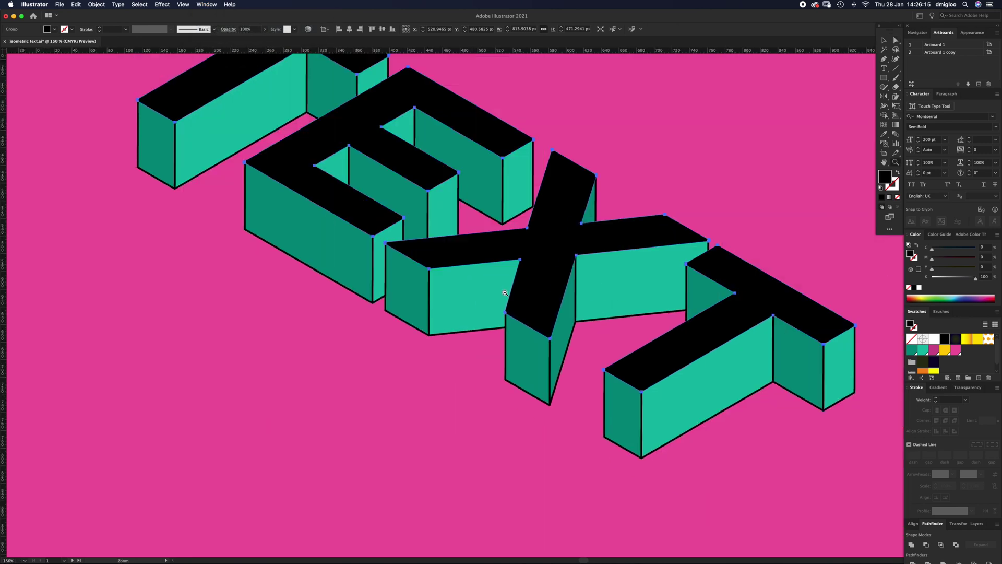
{"action": "left_click", "coordinate": [516, 305], "text": "alt"}
Duplicate the black top-face shape offset up-left of the letters, undoing a test move.
{"action": "left_click_drag", "start_coordinate": [477, 285], "coordinate": [533, 317]}
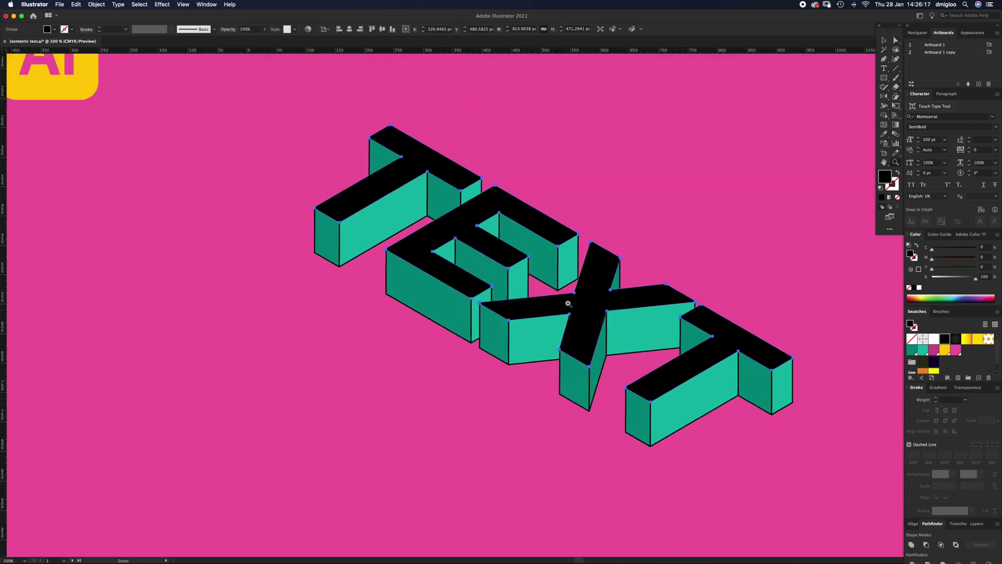
{"action": "key", "text": "v"}
{"action": "left_click_drag", "start_coordinate": [595, 308], "coordinate": [525, 308]}
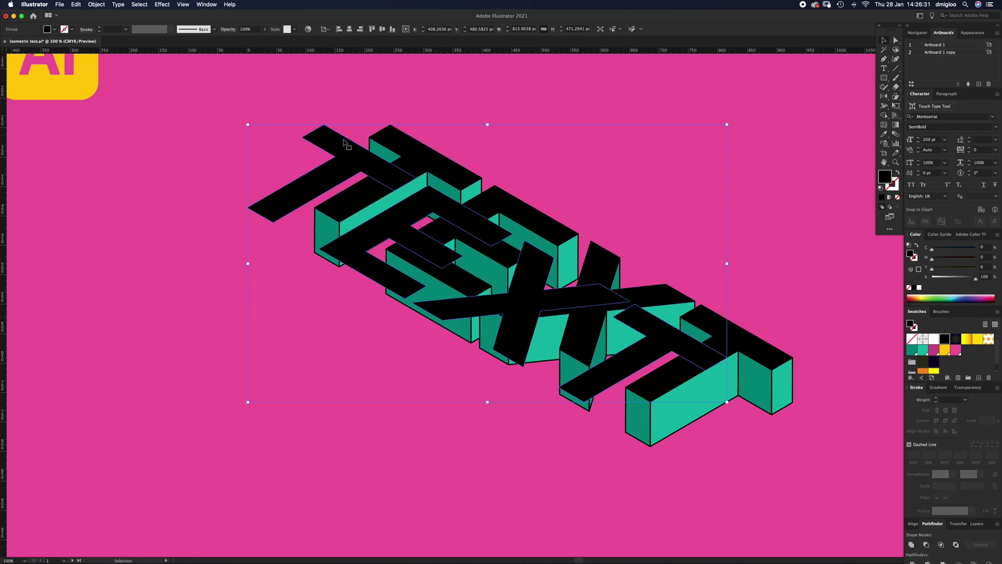
{"action": "left_click_drag", "start_coordinate": [347, 162], "coordinate": [339, 162]}
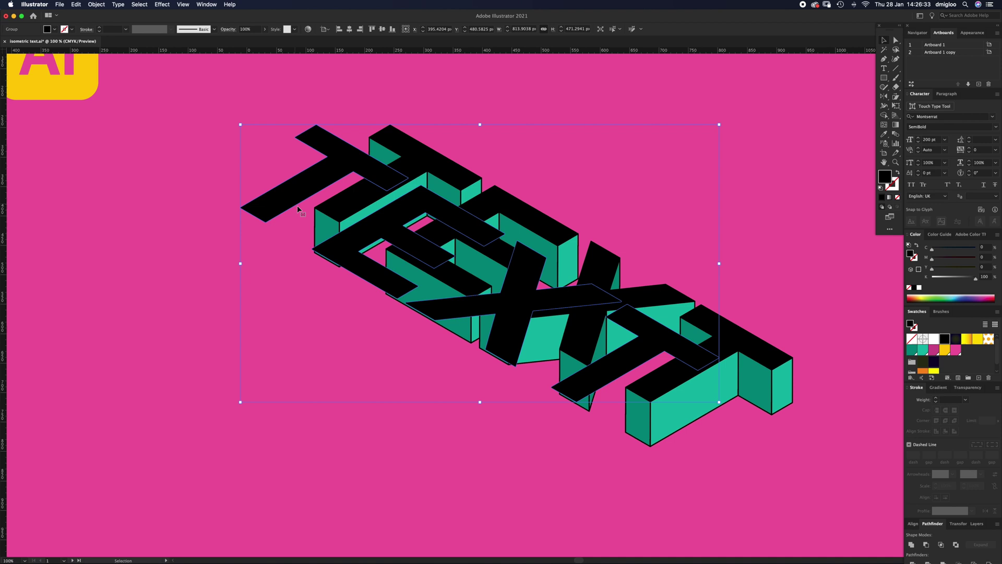
{"action": "left_click", "coordinate": [487, 149]}
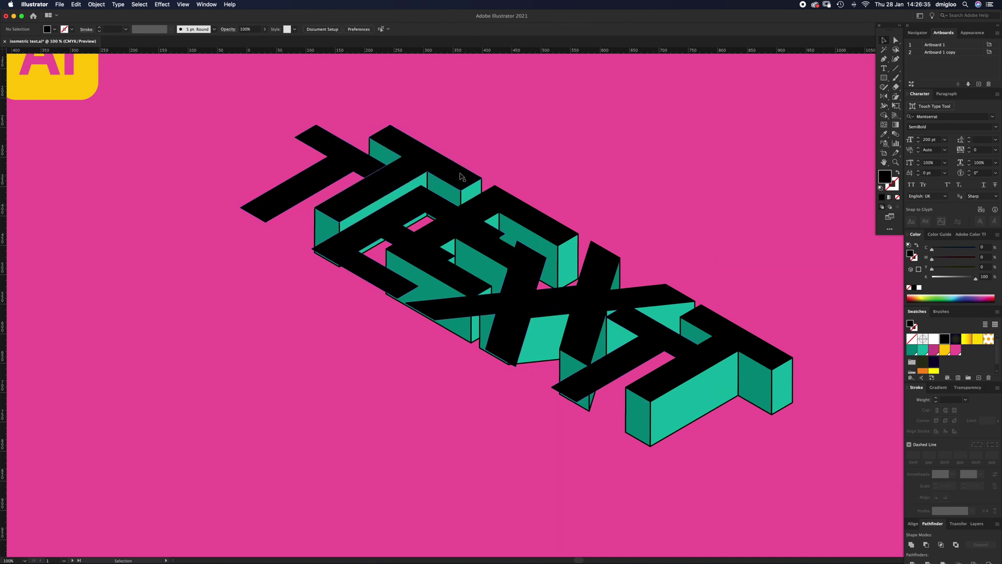
{"action": "left_click", "coordinate": [447, 165]}
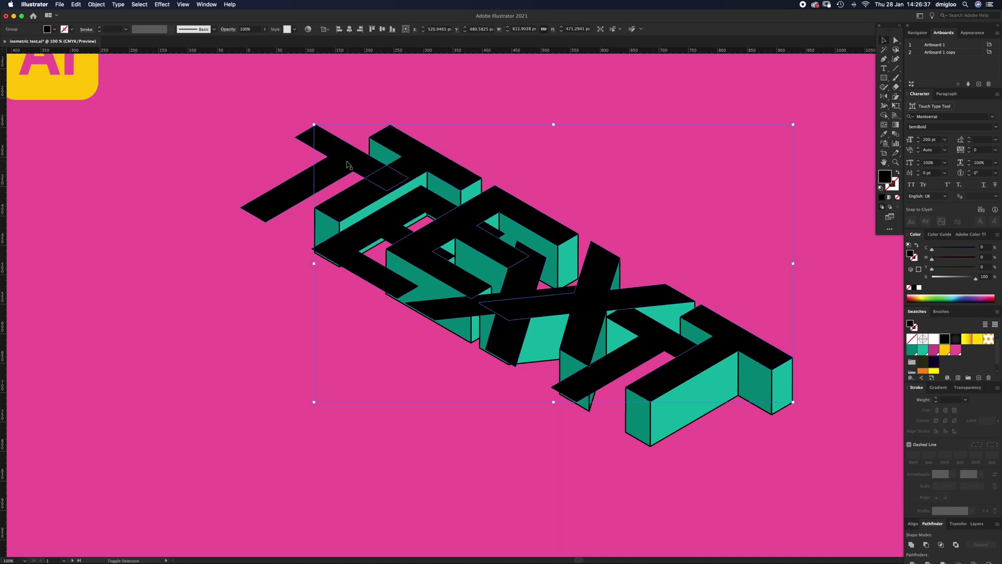
{"action": "mouse_move", "coordinate": [346, 166]}
{"action": "left_mouse_down"}
{"action": "mouse_move", "coordinate": [352, 187]}
{"action": "mouse_move", "coordinate": [339, 181]}
{"action": "left_mouse_up"}
{"action": "key", "text": "super+z"}
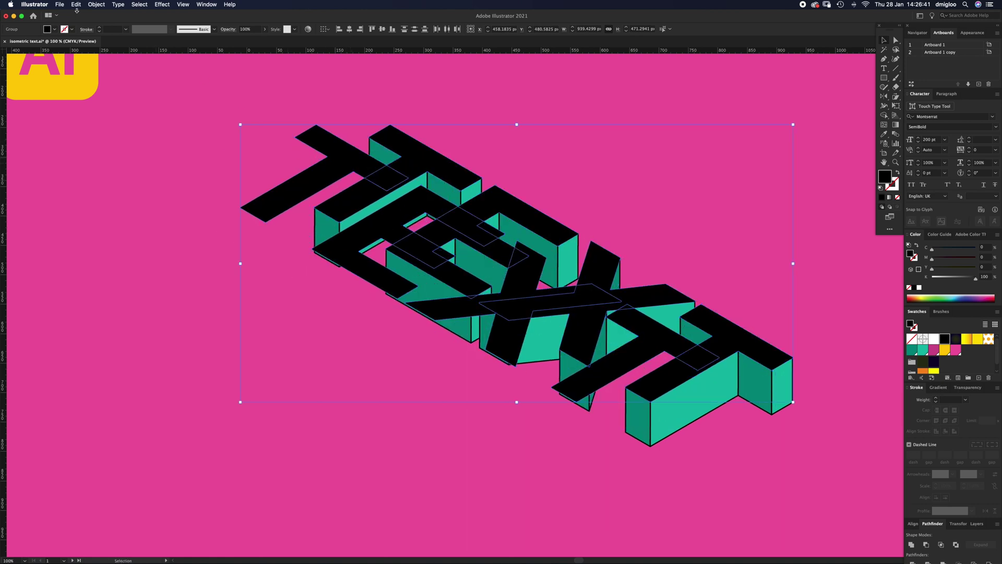
Blend the two black top-face letter copies together.
{"action": "left_click", "coordinate": [96, 4]}
{"action": "mouse_move", "coordinate": [141, 210]}
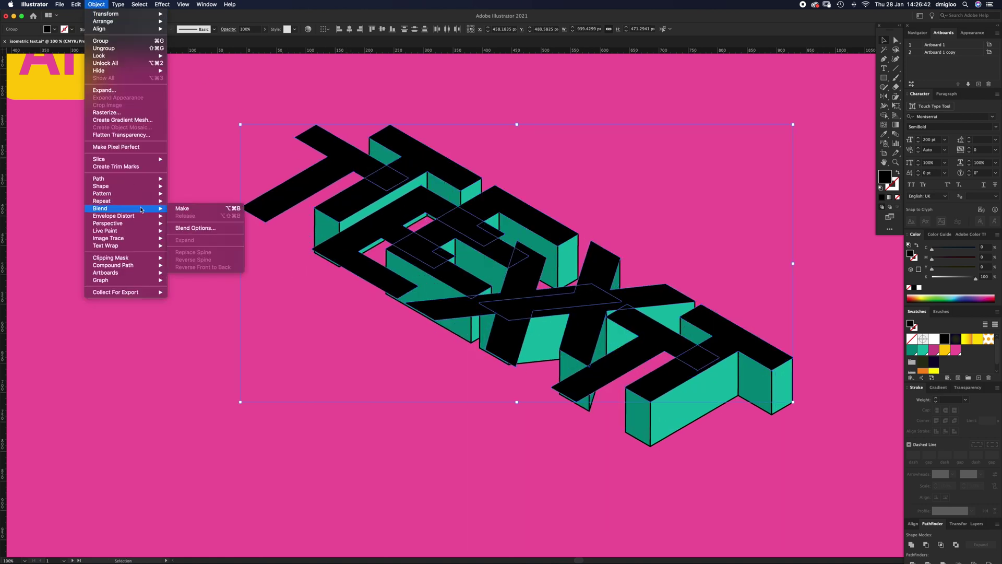
{"action": "left_click", "coordinate": [191, 209]}
Set the blend spacing to Specified Steps with 82 steps.
{"action": "left_click", "coordinate": [96, 4]}
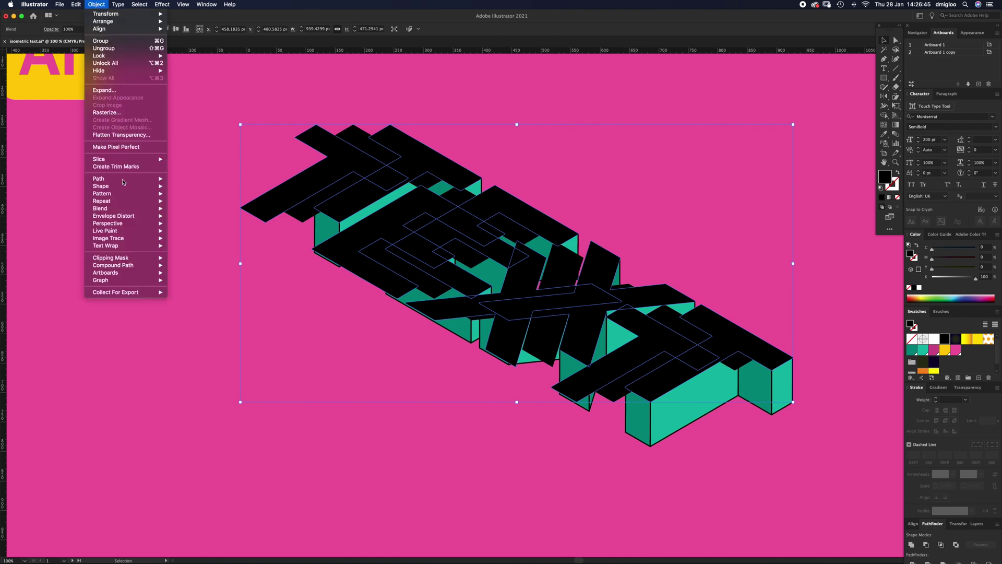
{"action": "mouse_move", "coordinate": [136, 209]}
{"action": "left_click", "coordinate": [202, 229]}
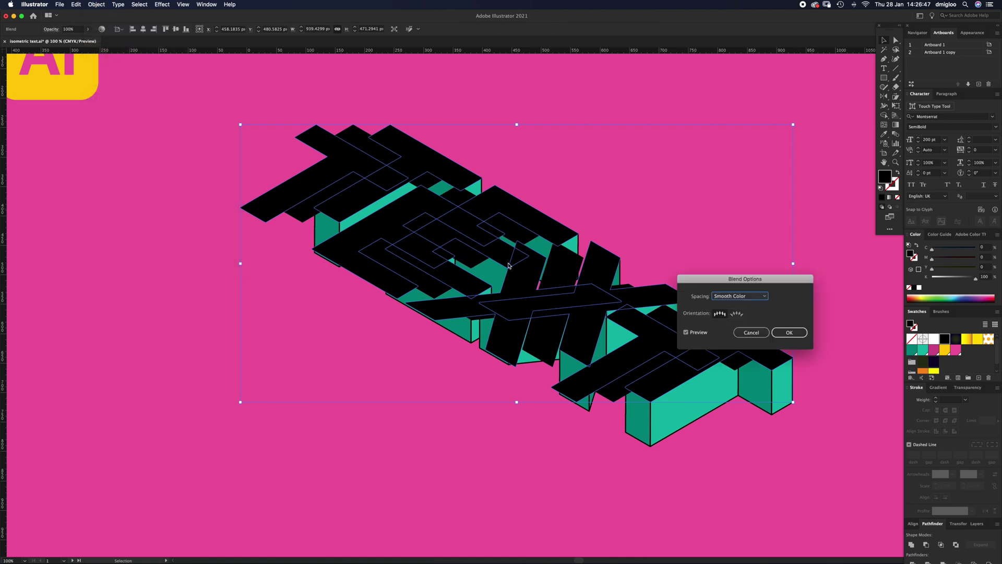
{"action": "left_click", "coordinate": [745, 298]}
{"action": "left_click", "coordinate": [752, 317]}
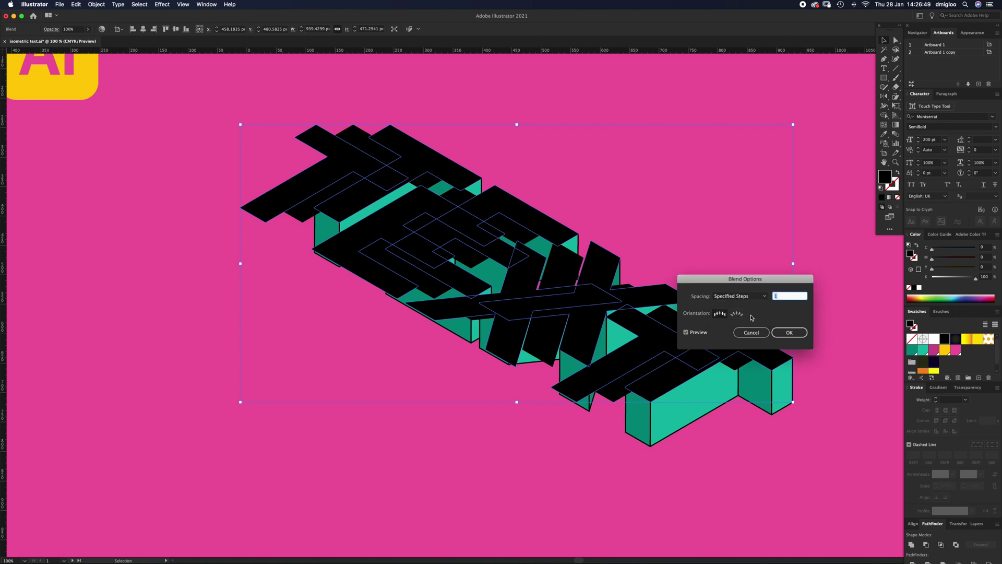
{"action": "type", "text": "8"}
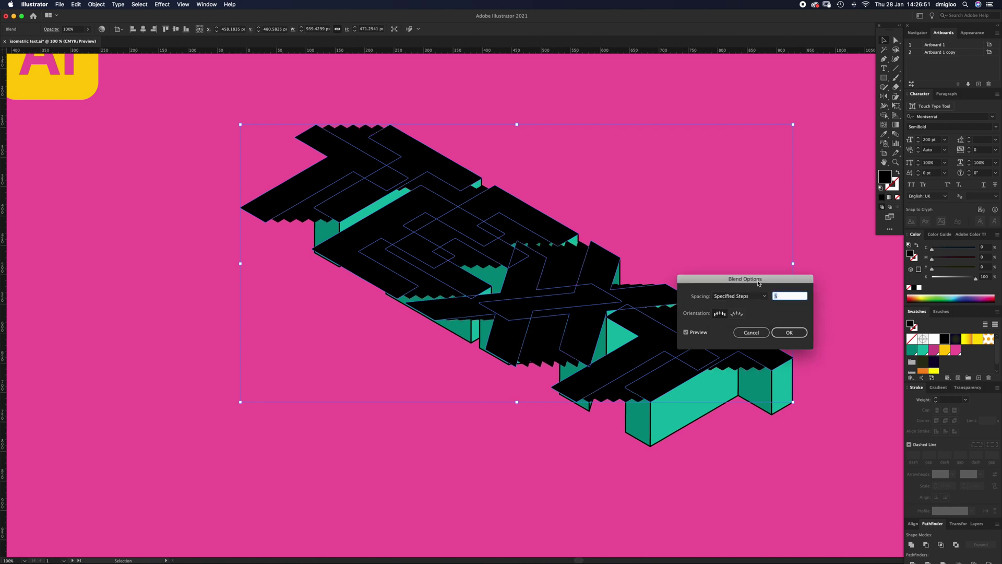
{"action": "key", "text": "Up"}
{"action": "key", "text": "Up"}
{"action": "key", "text": "Up"}
{"action": "key", "text": "Up"}
{"action": "key", "text": "Up"}
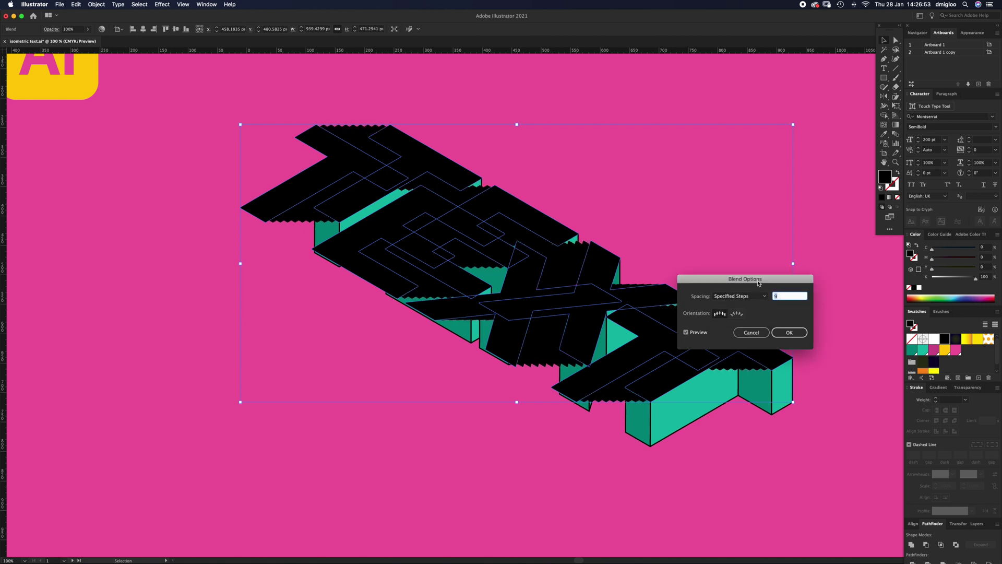
{"action": "key", "text": "Up"}
{"action": "key", "text": "Up"}
{"action": "key", "text": "Up"}
{"action": "key", "text": "Up"}
{"action": "key", "text": "Up"}
{"action": "key", "text": "Up"}
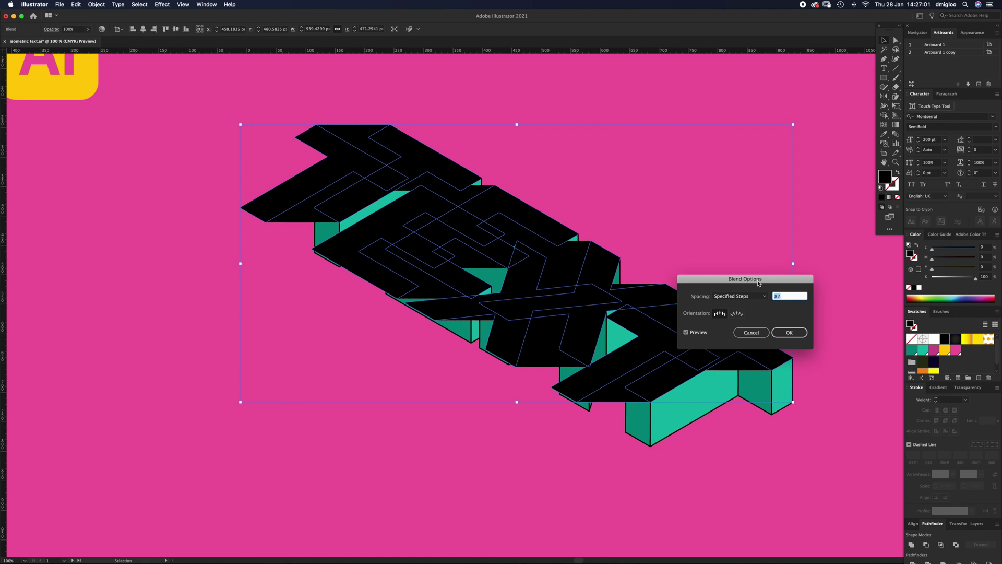
{"action": "left_click", "coordinate": [791, 333]}
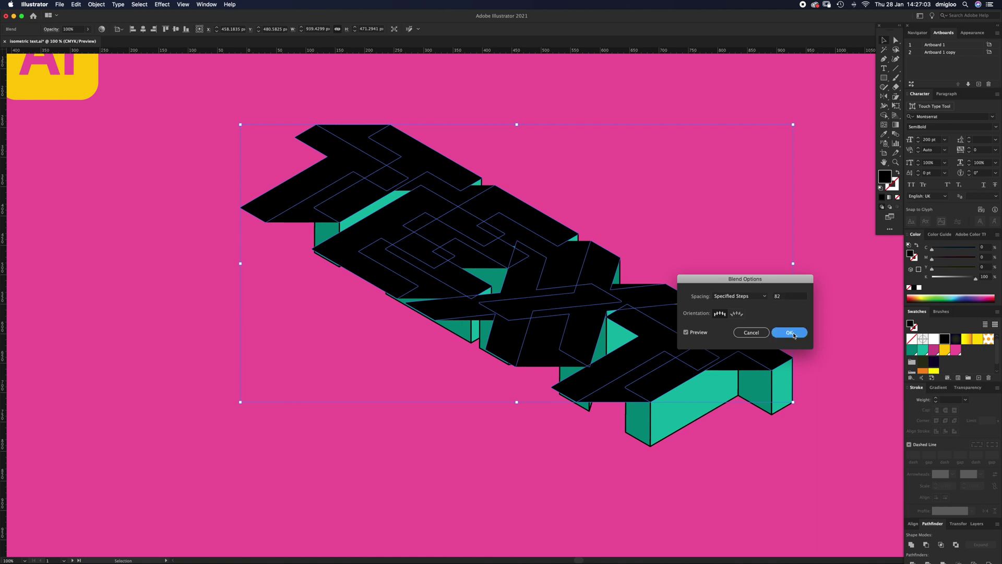
Expand the black blend into plain shapes with Object > Expand.
{"action": "left_click", "coordinate": [91, 5]}
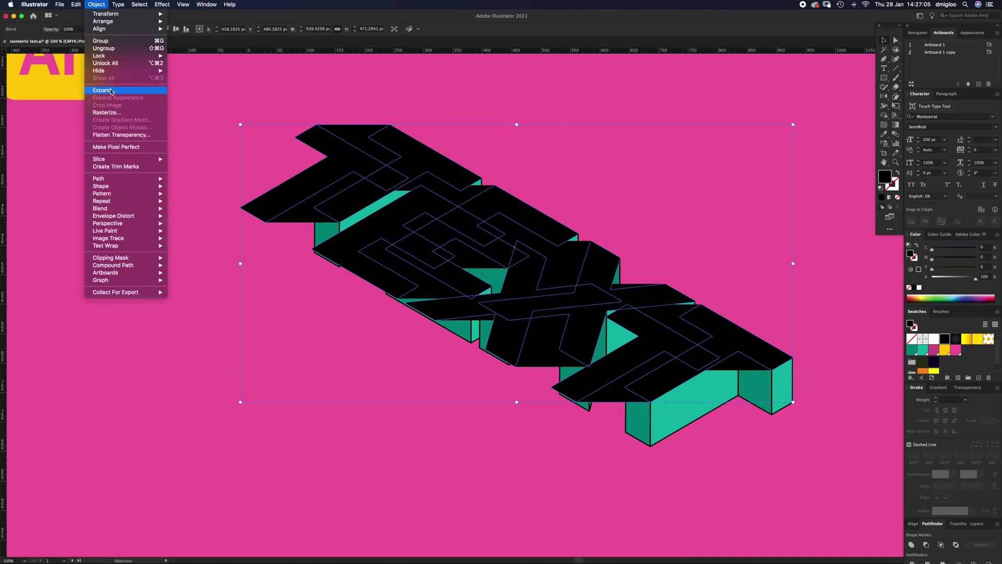
{"action": "left_click", "coordinate": [111, 92]}
{"action": "left_click", "coordinate": [519, 348]}
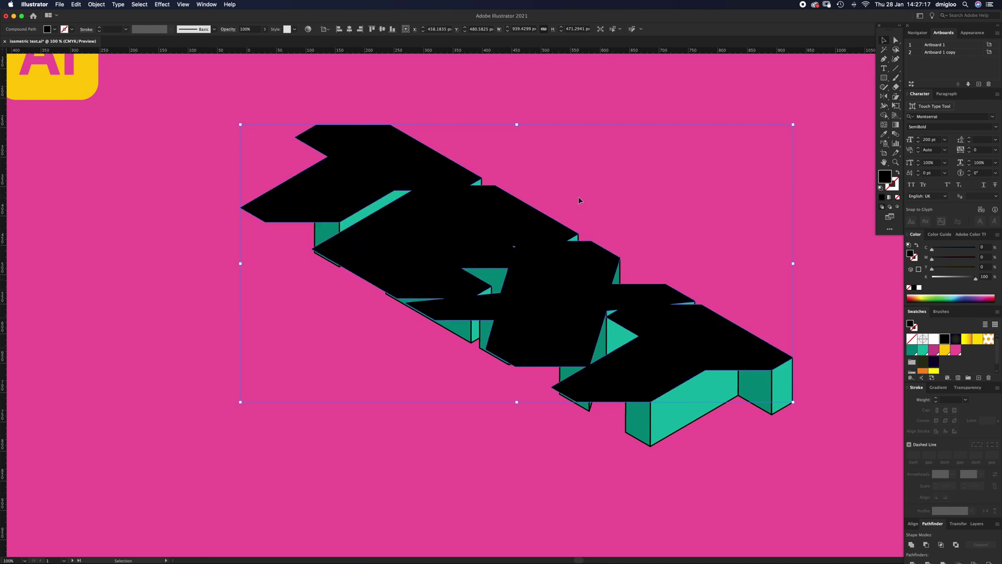
Delete the stray anchor point from the expanded black shape.
{"action": "key", "text": "a"}
{"action": "left_click", "coordinate": [514, 246]}
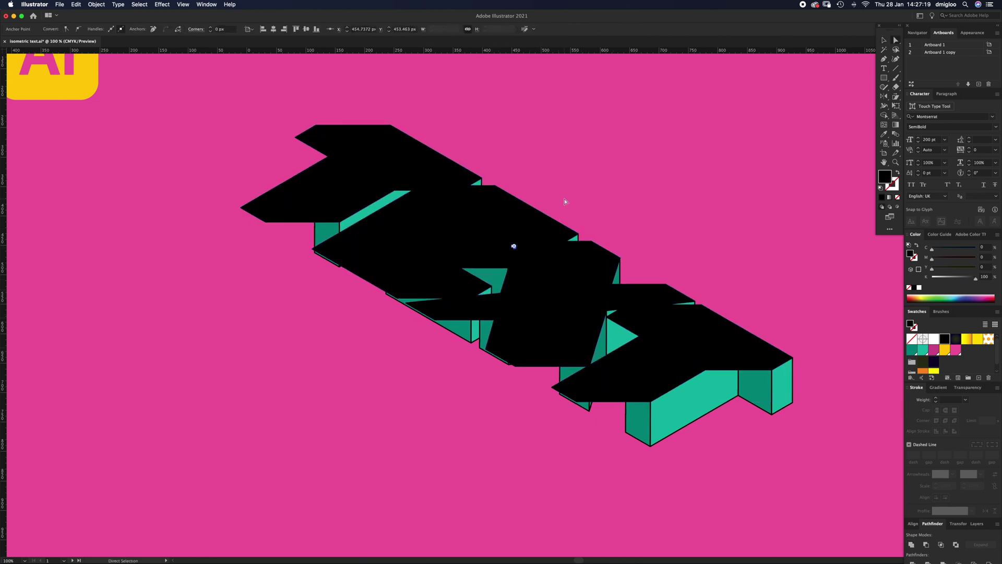
{"action": "key", "text": "Delete"}
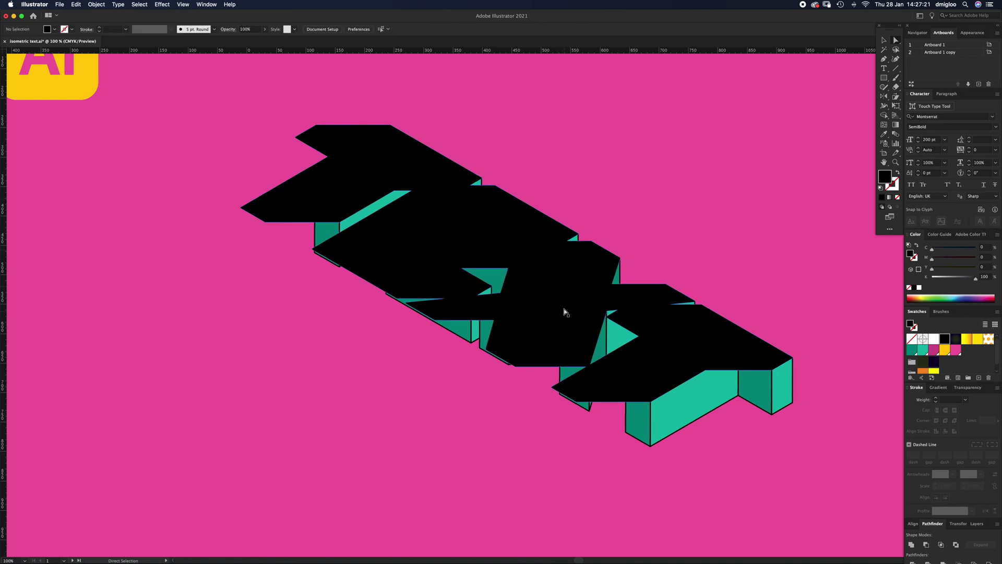
Move the black shadow shape straight down and send it to the back.
{"action": "key", "text": "v"}
{"action": "left_click_drag", "start_coordinate": [563, 295], "coordinate": [575, 337]}
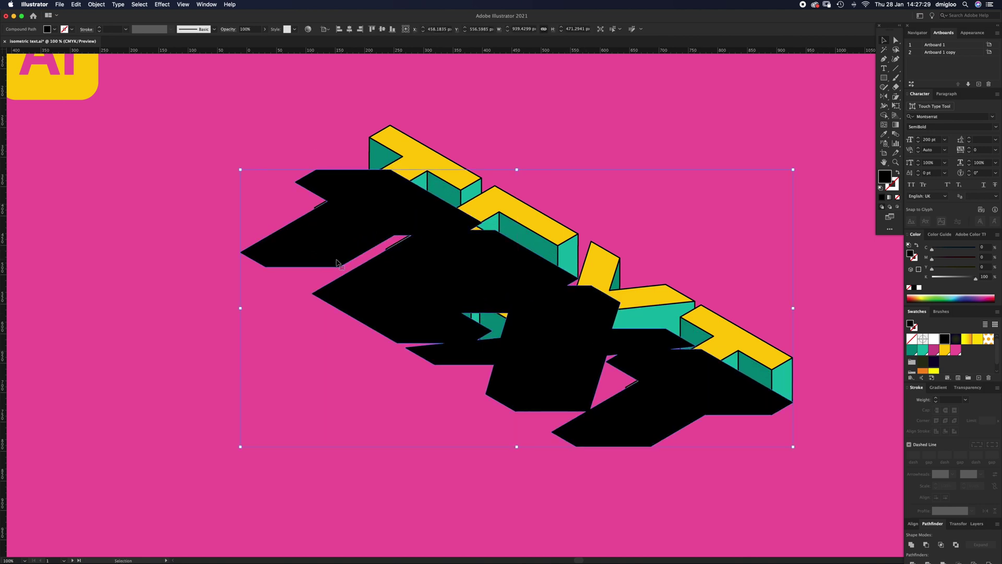
{"action": "key", "text": "a"}
{"action": "key", "text": "super+shift+bracketleft"}
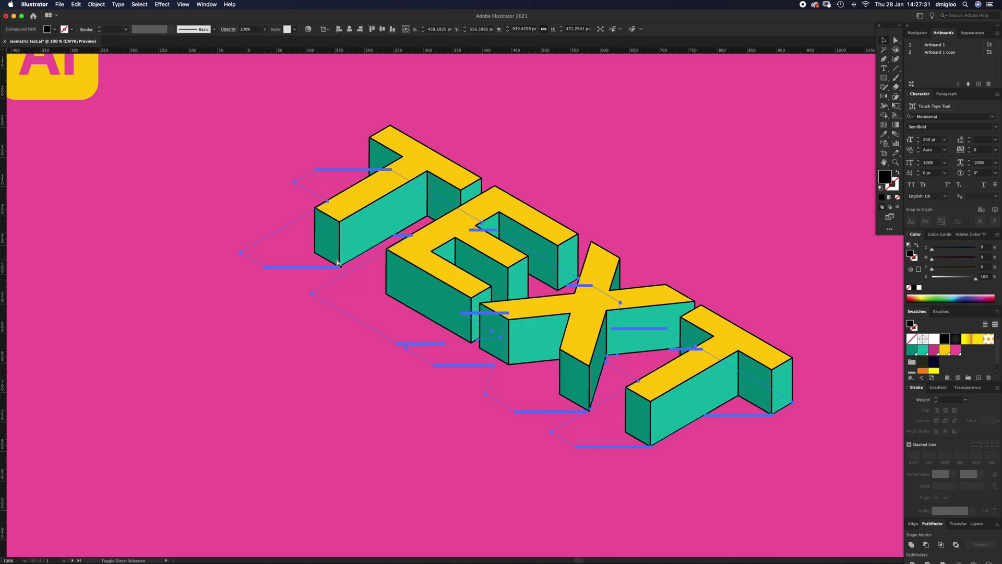
{"action": "key", "text": "v"}
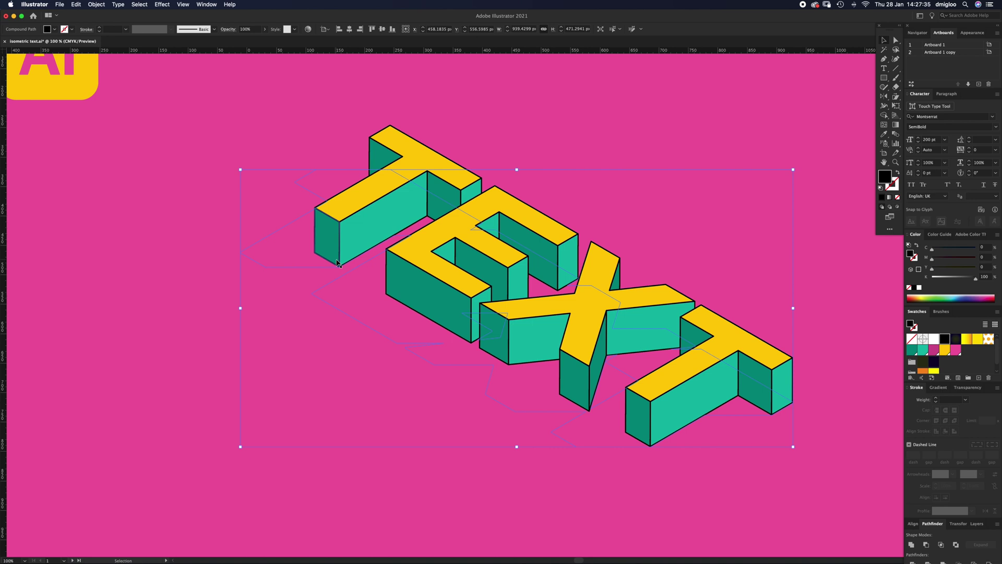
Place the shadow above the background and fill it with dark pink.
{"action": "key", "text": "a"}
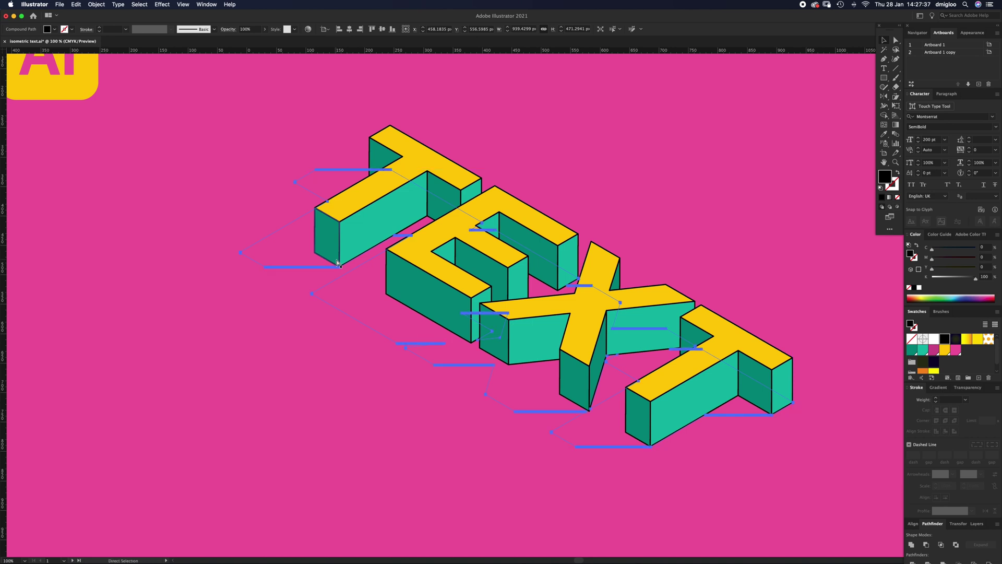
{"action": "key", "text": "v"}
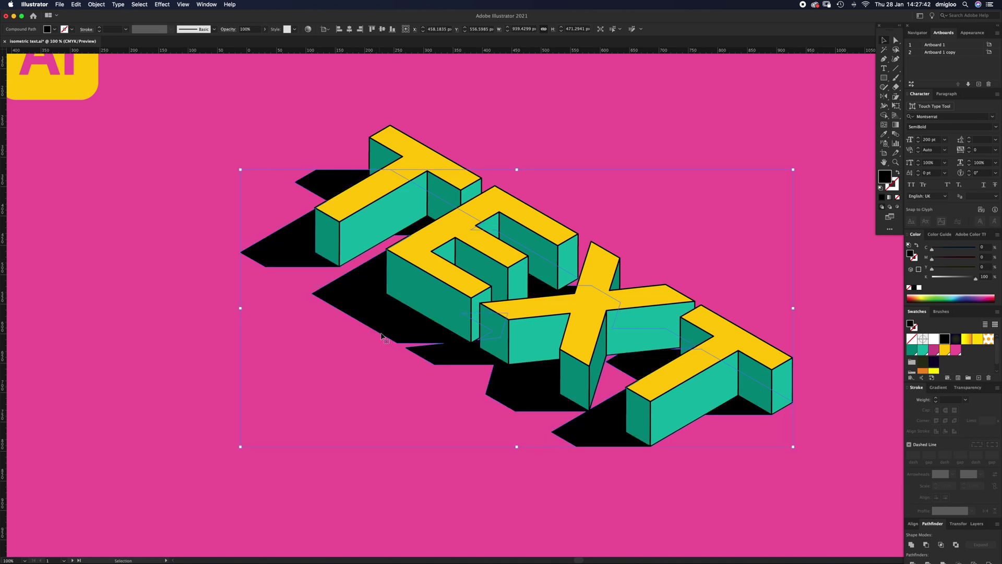
{"action": "left_click", "coordinate": [934, 350]}
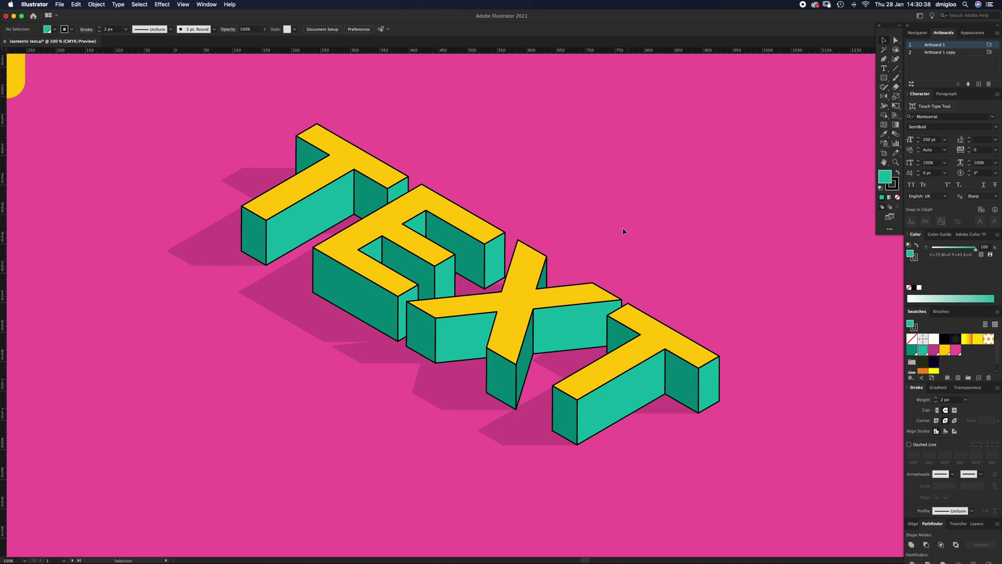
Duplicate the T, E, X, T letter groups up and right, then zoom out to the artboard.
{"action": "left_click", "coordinate": [249, 243]}
{"action": "left_click", "coordinate": [232, 258]}
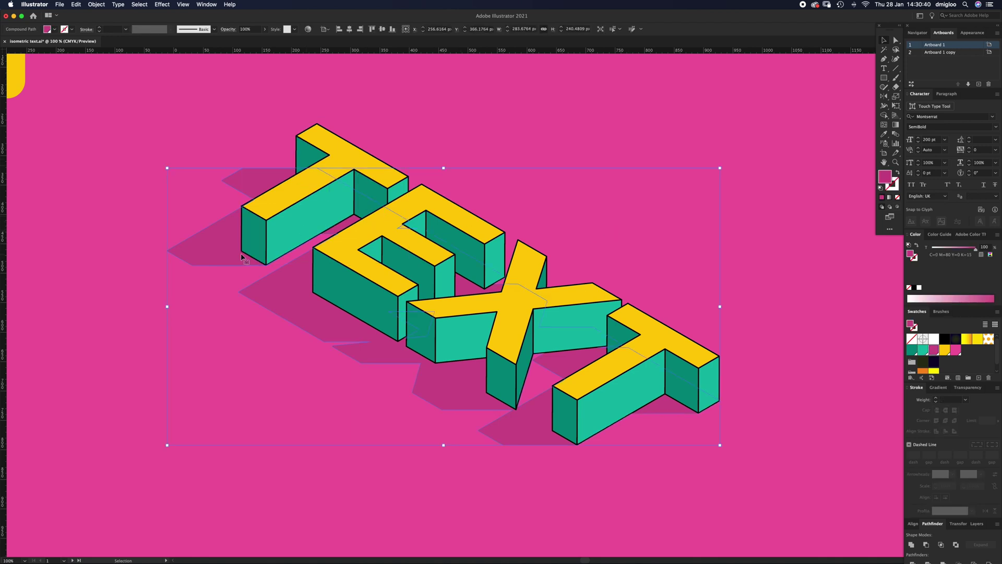
{"action": "left_click", "coordinate": [288, 225]}
{"action": "left_click", "coordinate": [408, 287], "text": "shift"}
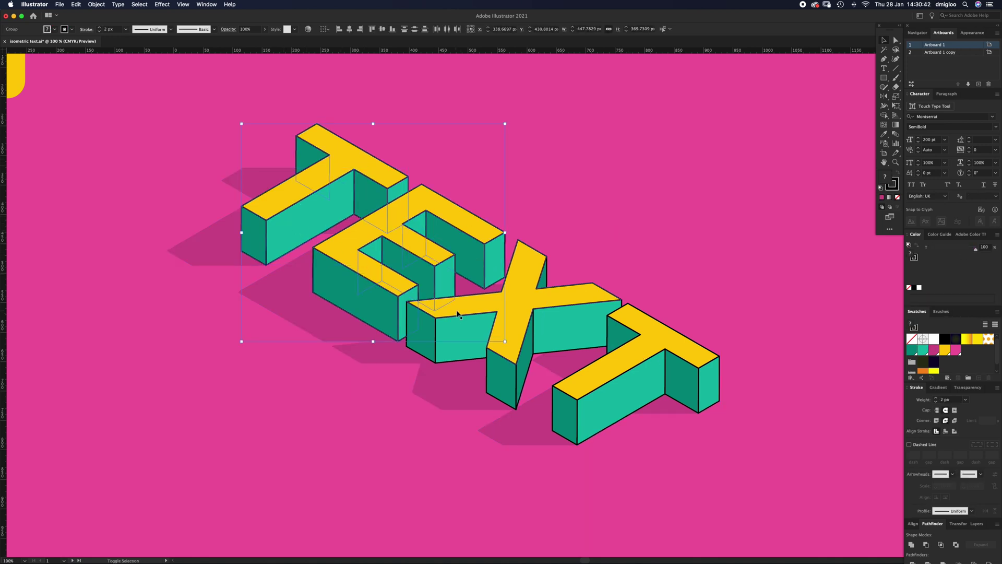
{"action": "left_click", "coordinate": [509, 334], "text": "shift"}
{"action": "left_click", "coordinate": [605, 395], "text": "shift"}
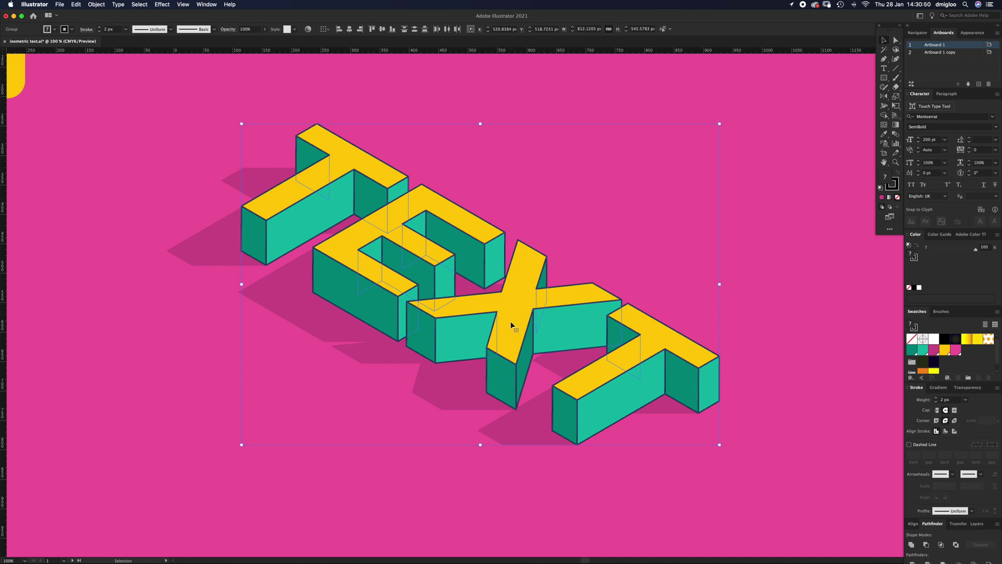
{"action": "left_click_drag", "start_coordinate": [510, 330], "coordinate": [715, 196]}
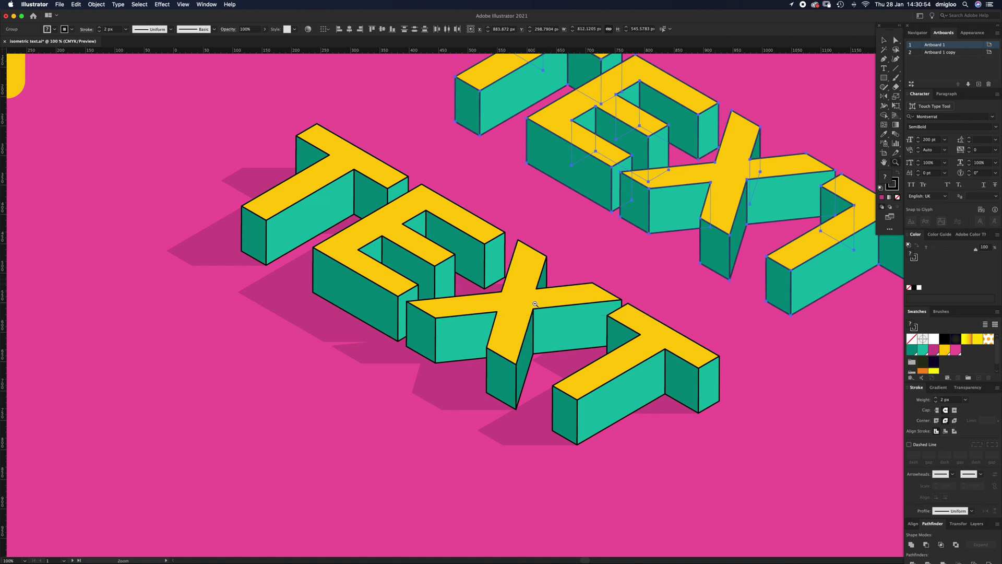
{"action": "key", "text": "super+minus"}
{"action": "left_click", "coordinate": [584, 273]}
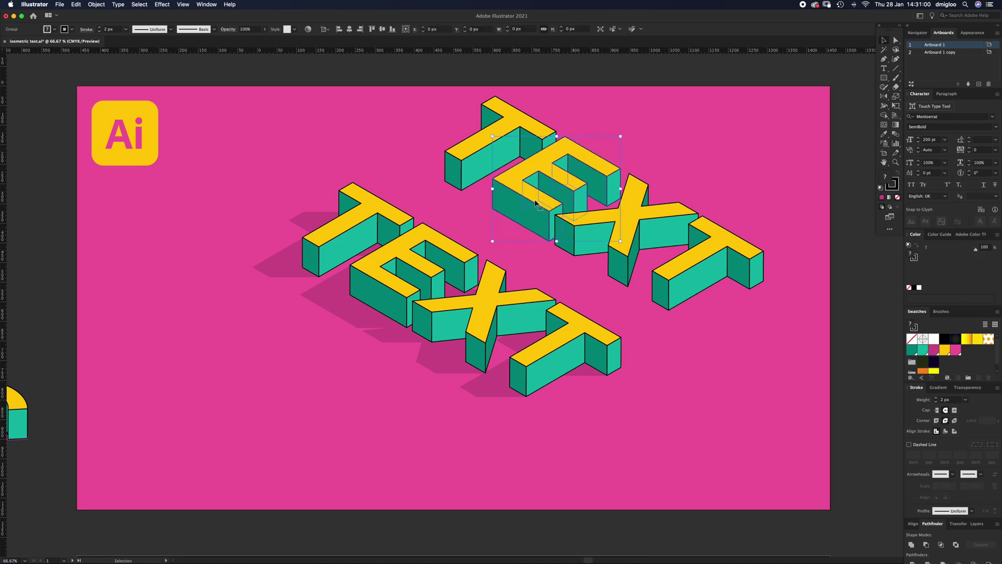
Delete the copy's E and move its first T into the gap.
{"action": "left_click", "coordinate": [534, 201]}
{"action": "key", "text": "Delete"}
{"action": "left_click_drag", "start_coordinate": [480, 149], "coordinate": [473, 220]}
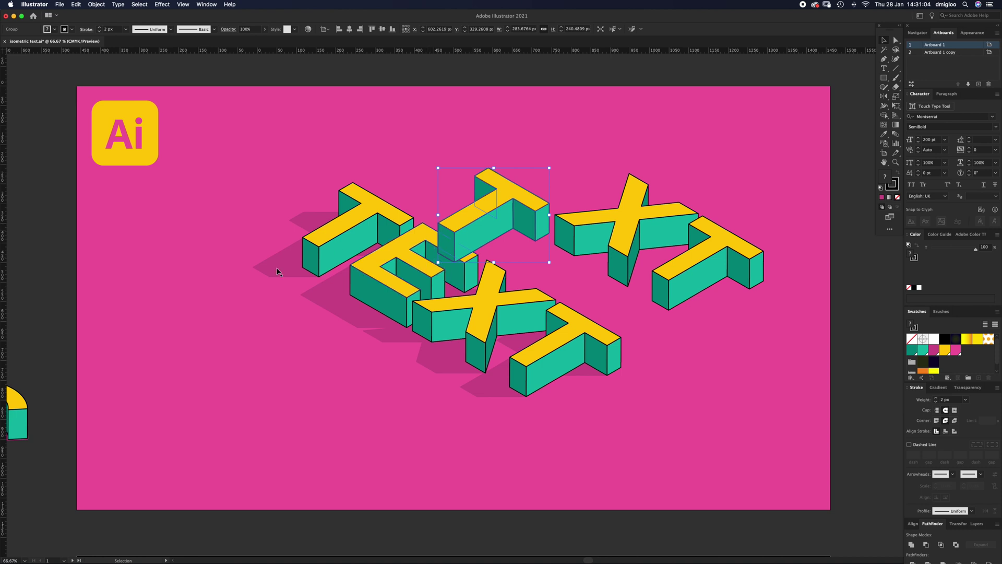
Send the copied T to the back and nudge it right against the X.
{"action": "left_click", "coordinate": [67, 201]}
{"action": "left_click", "coordinate": [97, 199]}
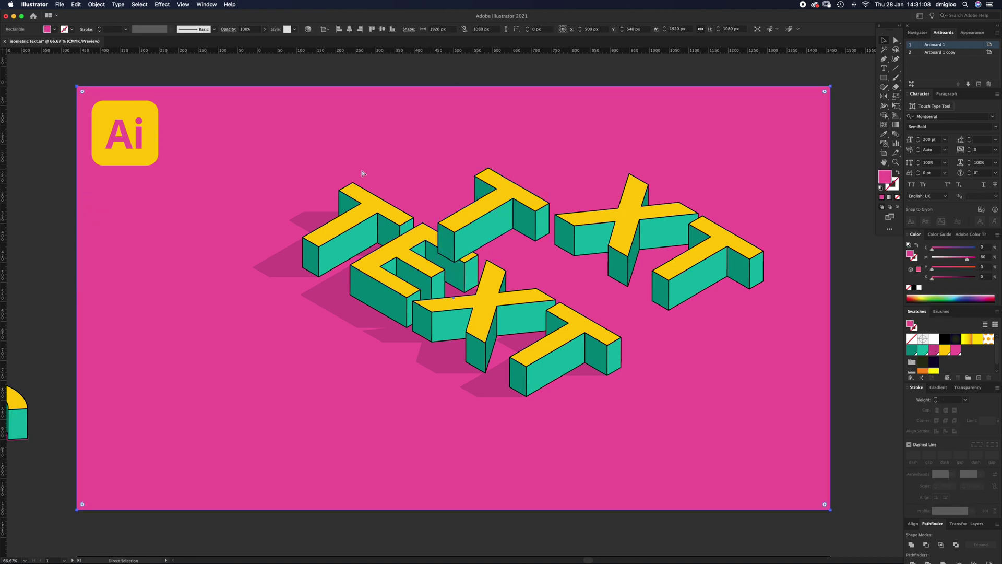
{"action": "key", "text": "super+shift+a"}
{"action": "key", "text": "v"}
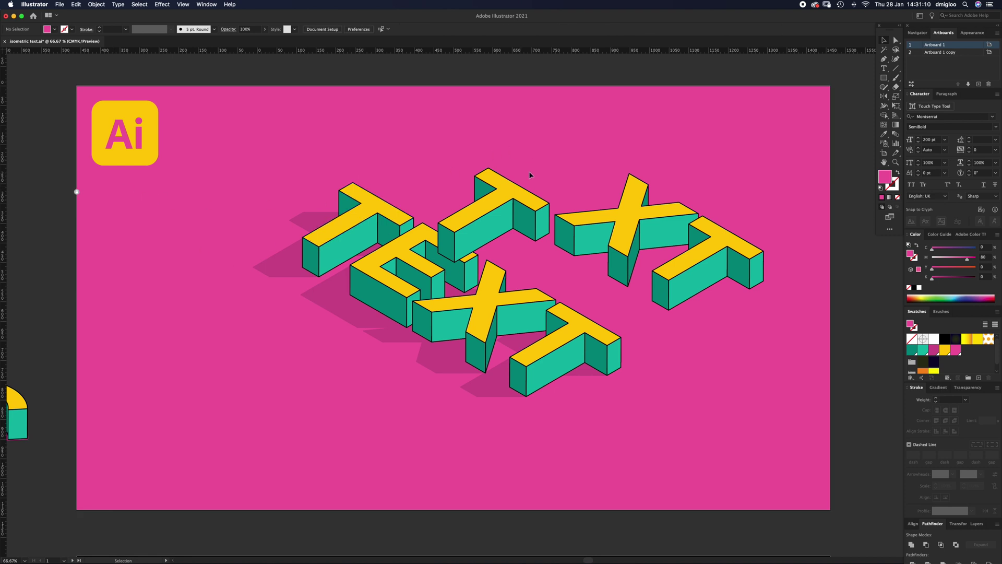
{"action": "left_click", "coordinate": [480, 215]}
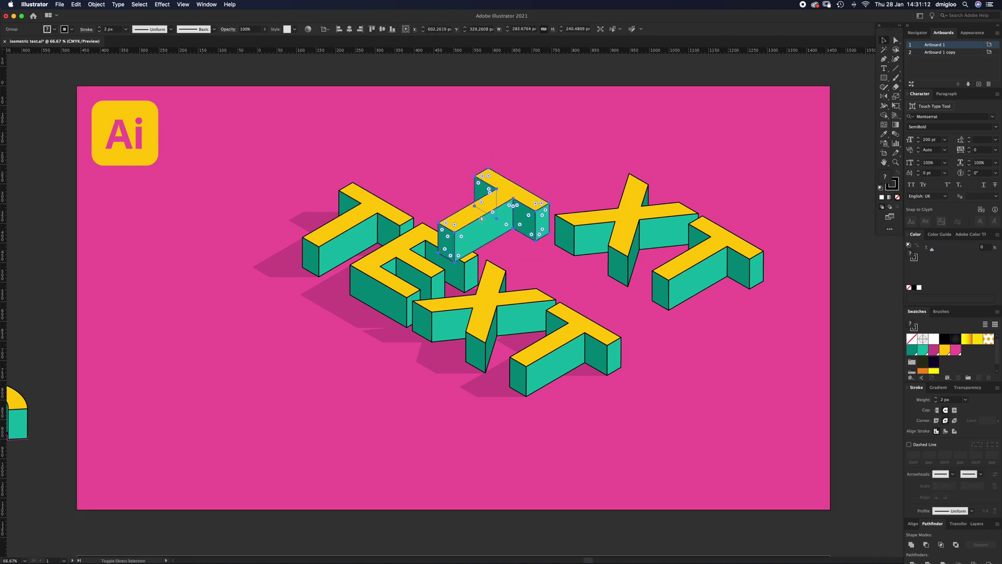
{"action": "key", "text": "super+shift+bracketleft"}
{"action": "left_click_drag", "start_coordinate": [481, 218], "coordinate": [496, 218]}
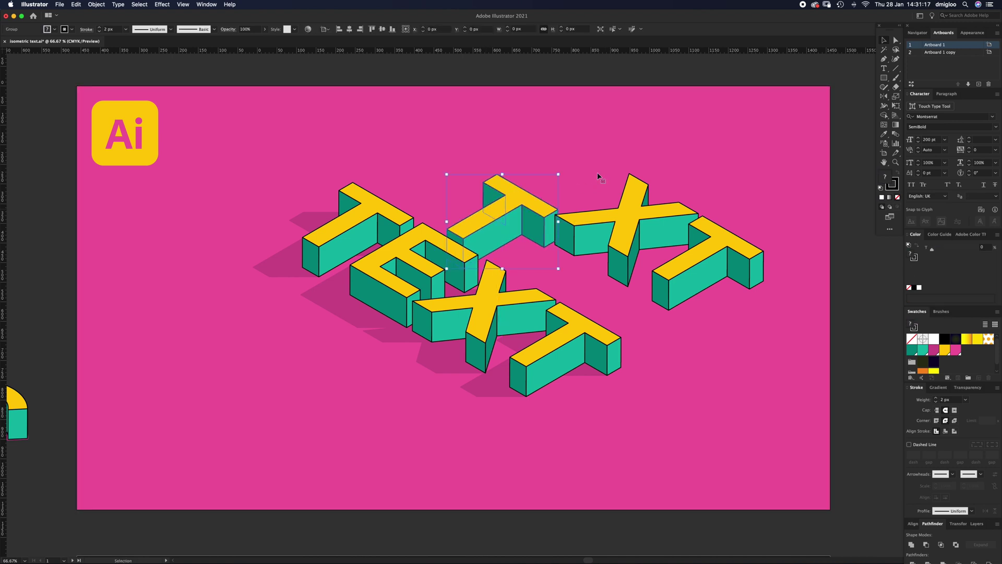
Move the copied X and final T down-left so they cross the original TEXT.
{"action": "left_click", "coordinate": [637, 220]}
{"action": "left_click_drag", "start_coordinate": [637, 219], "coordinate": [342, 310]}
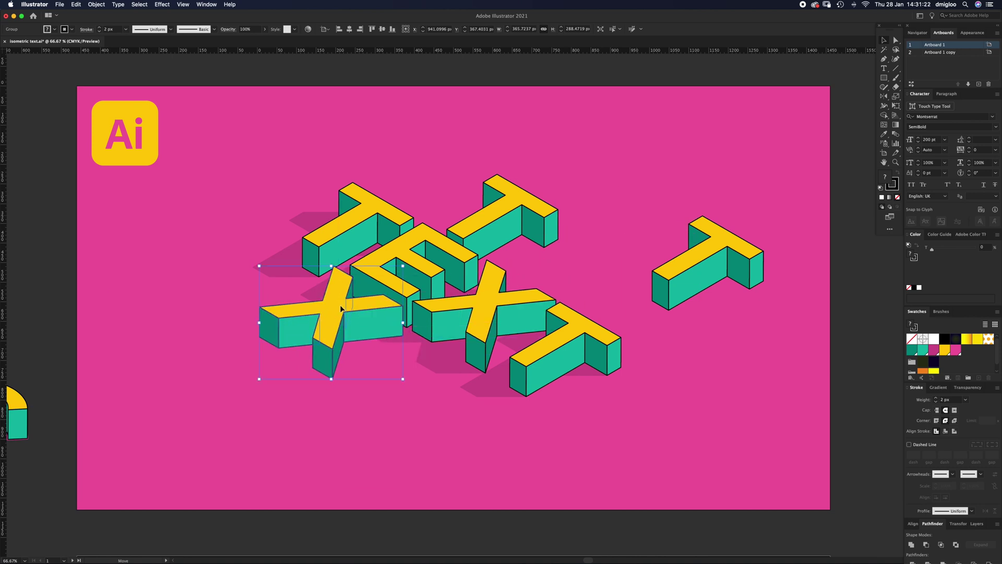
{"action": "left_click_drag", "start_coordinate": [729, 252], "coordinate": [285, 356]}
Center the letters in view and select the yellow top faces of both words.
{"action": "left_click", "coordinate": [376, 384]}
{"action": "left_click_drag", "start_coordinate": [377, 385], "coordinate": [516, 362]}
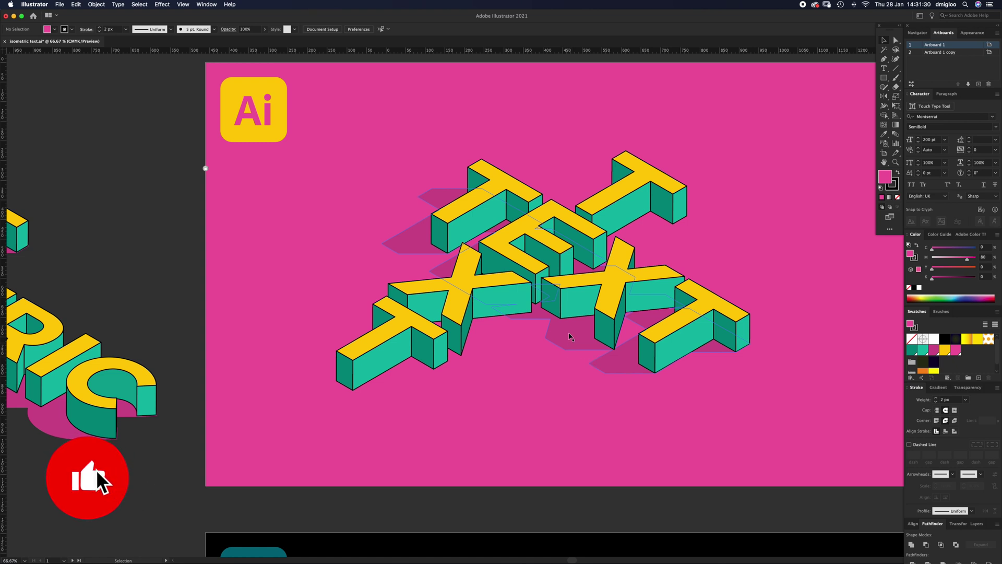
{"action": "left_click", "coordinate": [510, 277]}
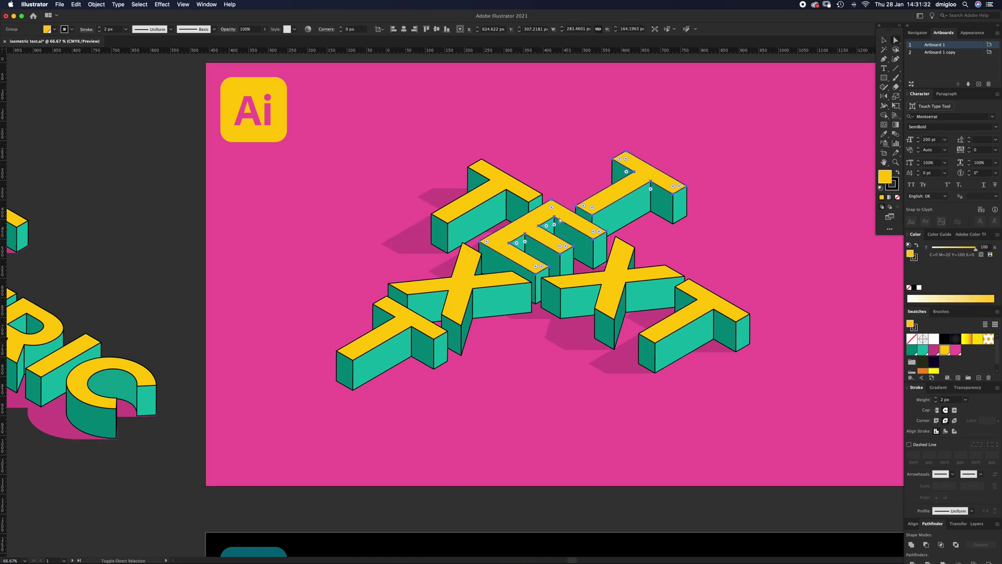
{"action": "left_click", "coordinate": [510, 277], "text": "shift"}
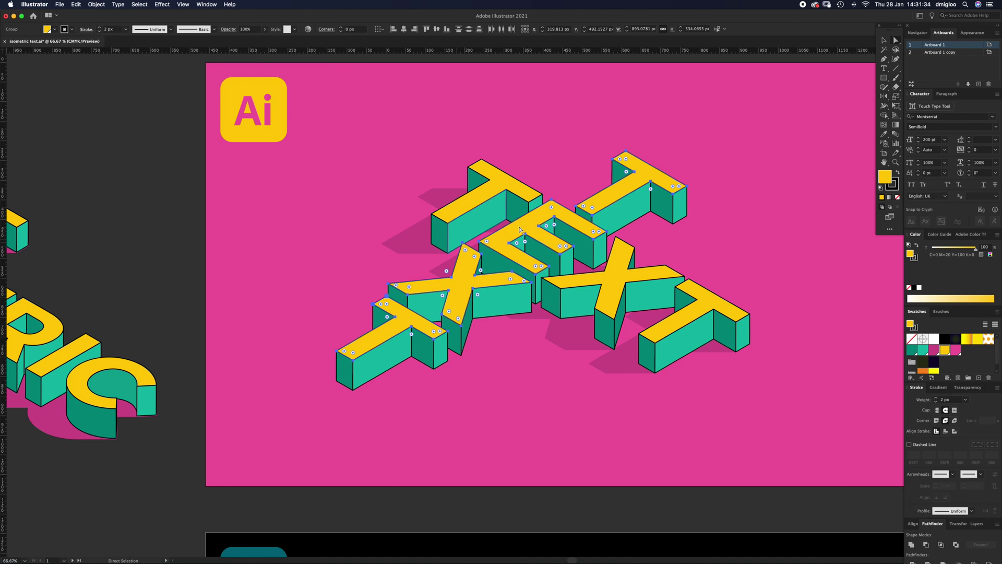